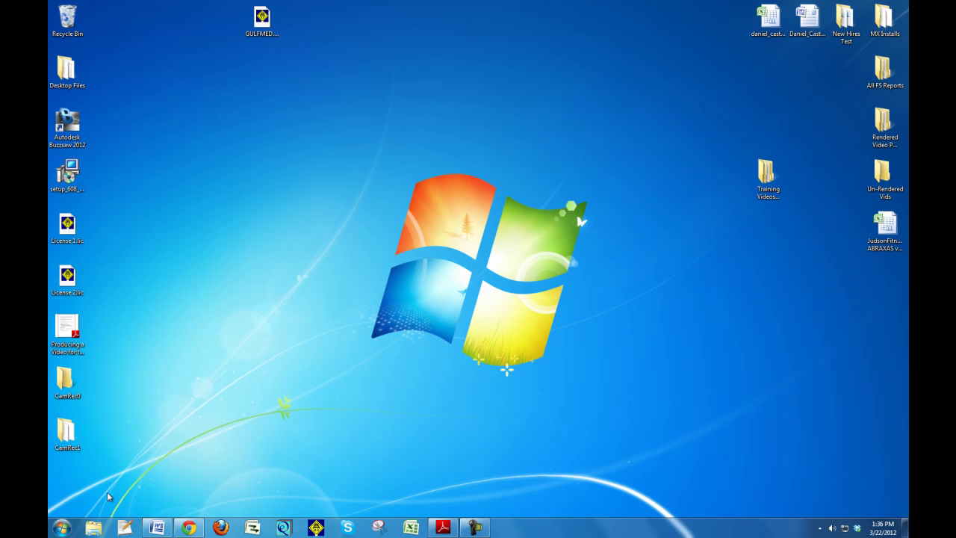
- Launch Metrix 4 from the installed programs on the computer
left_click(62, 527)
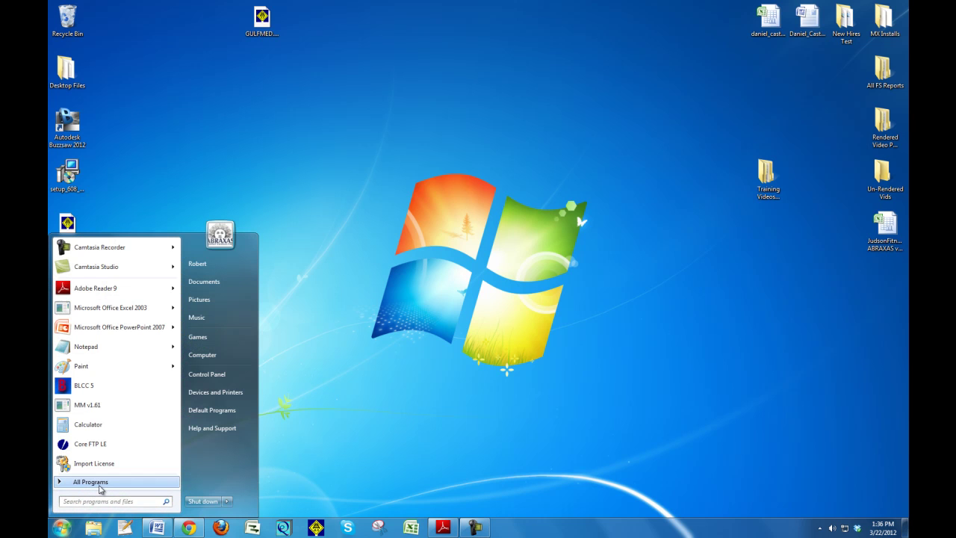
left_click(101, 481)
scroll(109, 437, "down", 4)
scroll(105, 431, "down", 2)
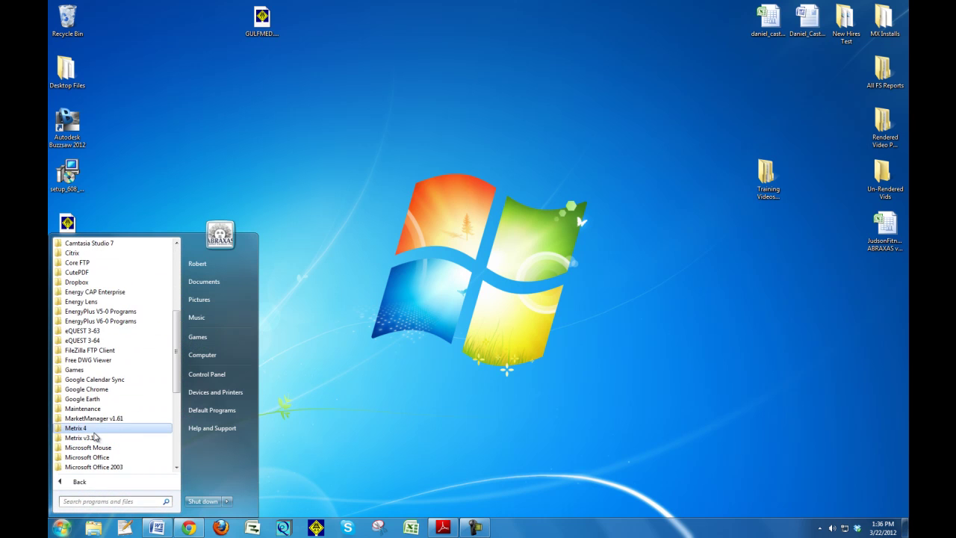
left_click(97, 430)
scroll(114, 424, "down", 3)
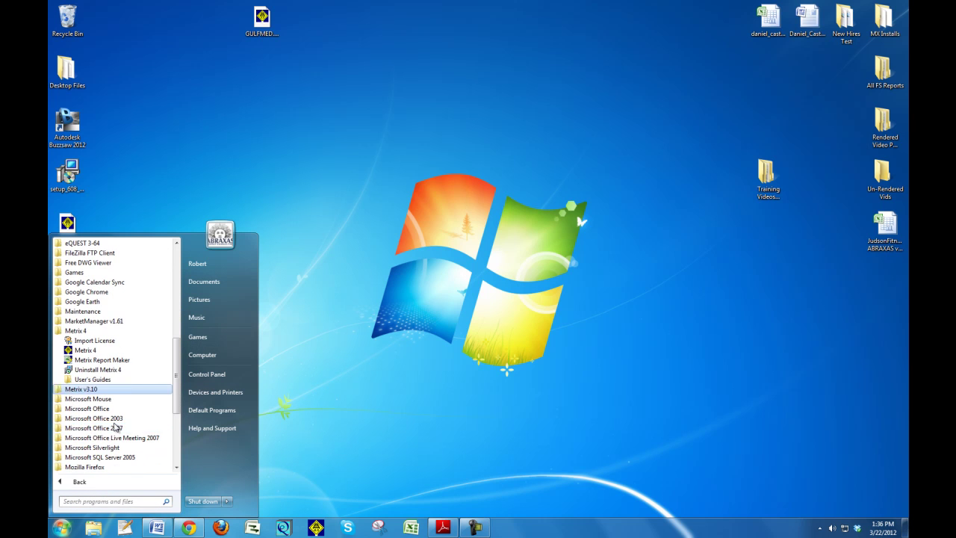
left_click(115, 381)
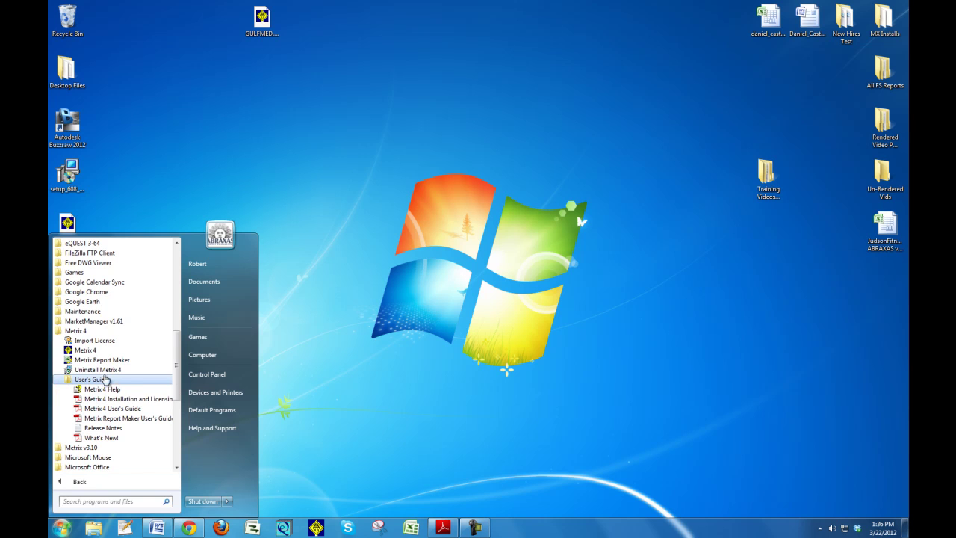
left_click(104, 351)
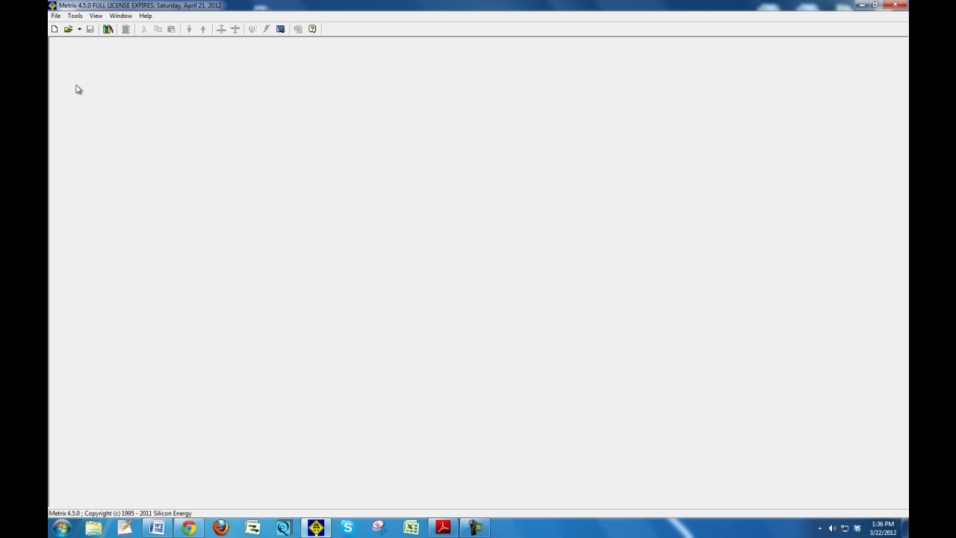
- Open the project file GULFMED.PJY from the Metrix 4 Data folder and accept proceeding with it
left_click(72, 33)
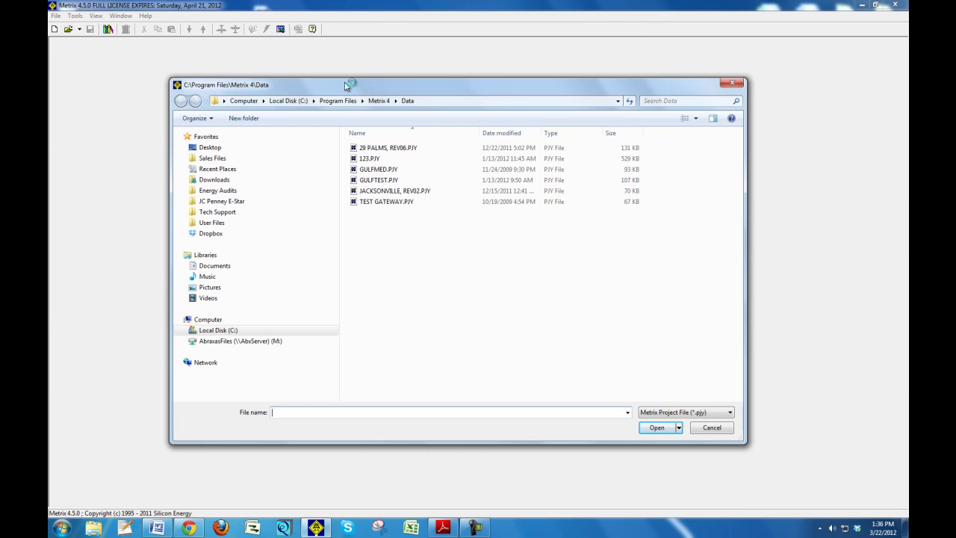
left_click(384, 170)
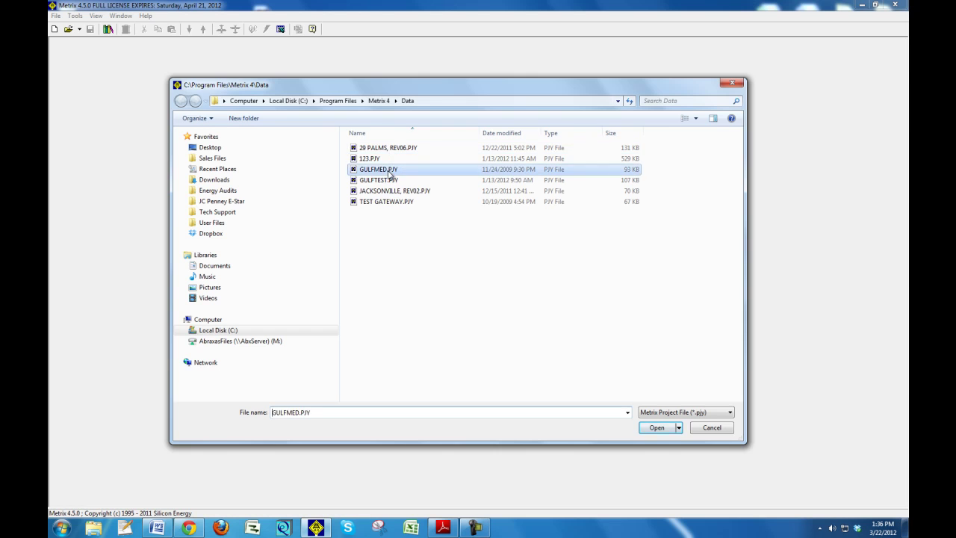
left_click(662, 425)
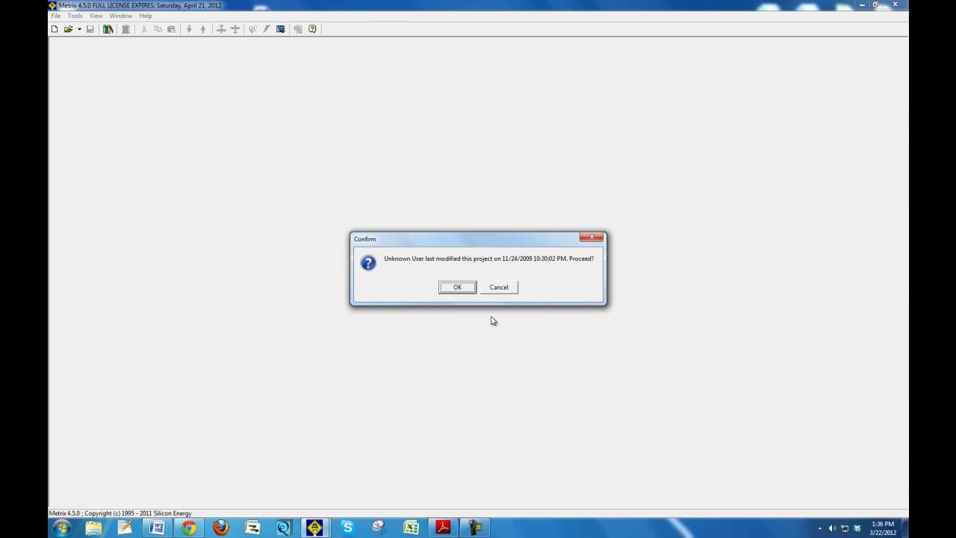
left_click(459, 288)
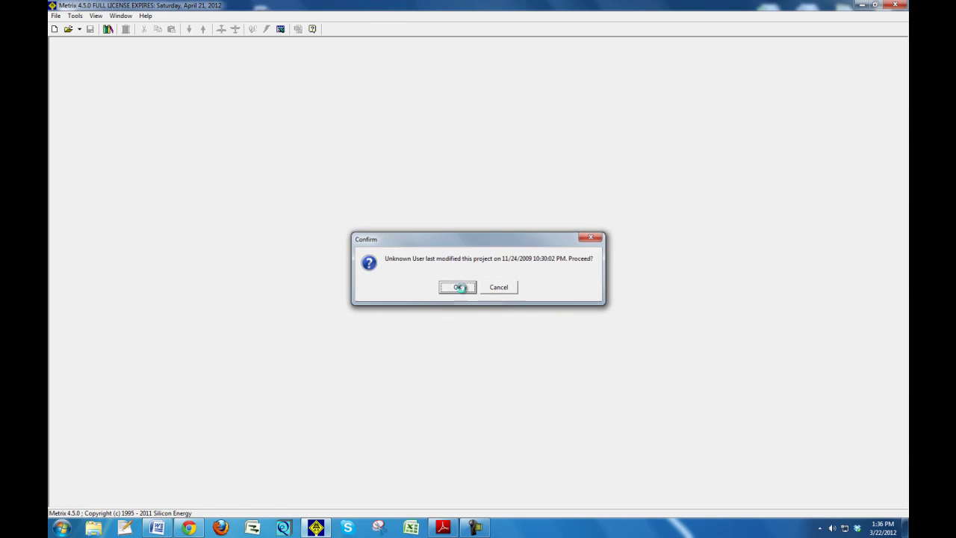
left_click(723, 46)
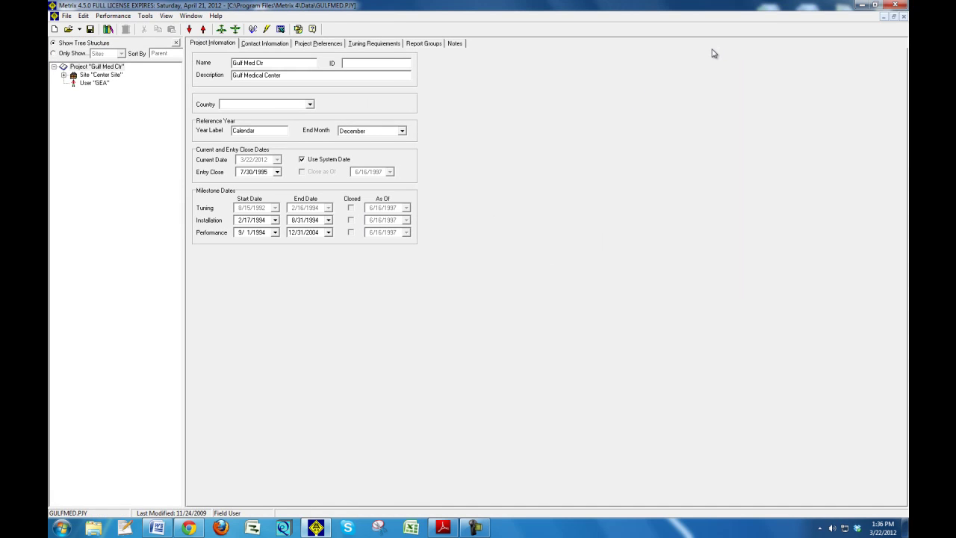
- Expand the Center Site and Med Ctr Building branches of the project tree and view their weather, site, area and Primary Elec meter entries
left_click(63, 76)
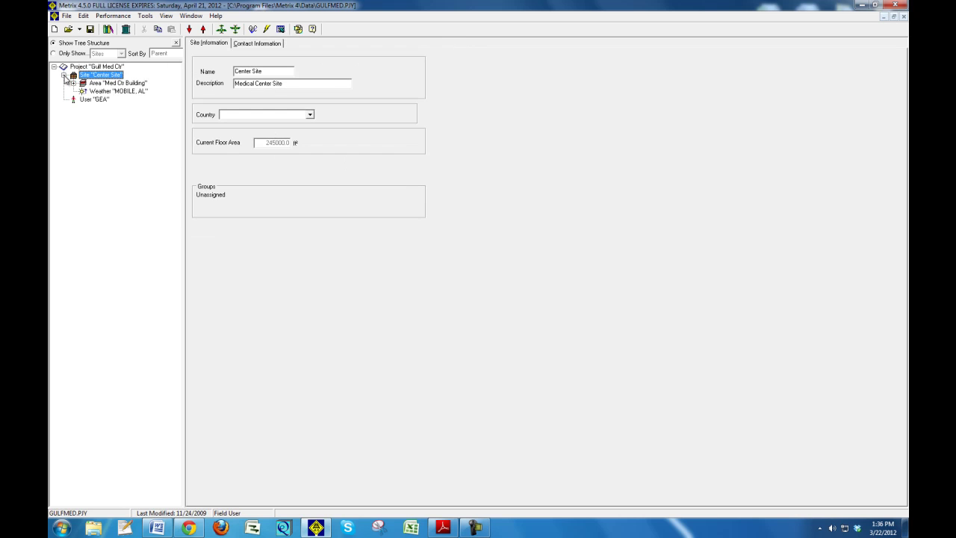
left_click(73, 83)
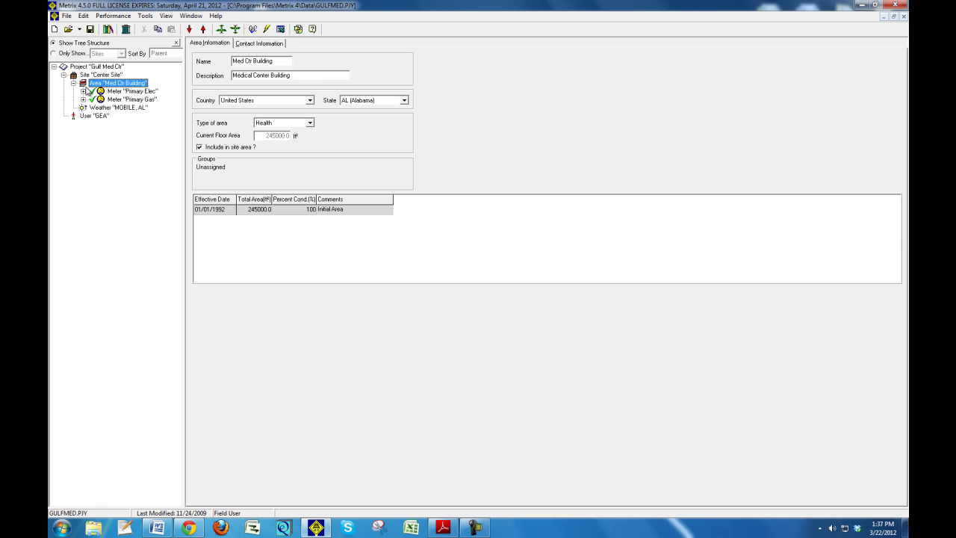
left_click(95, 108)
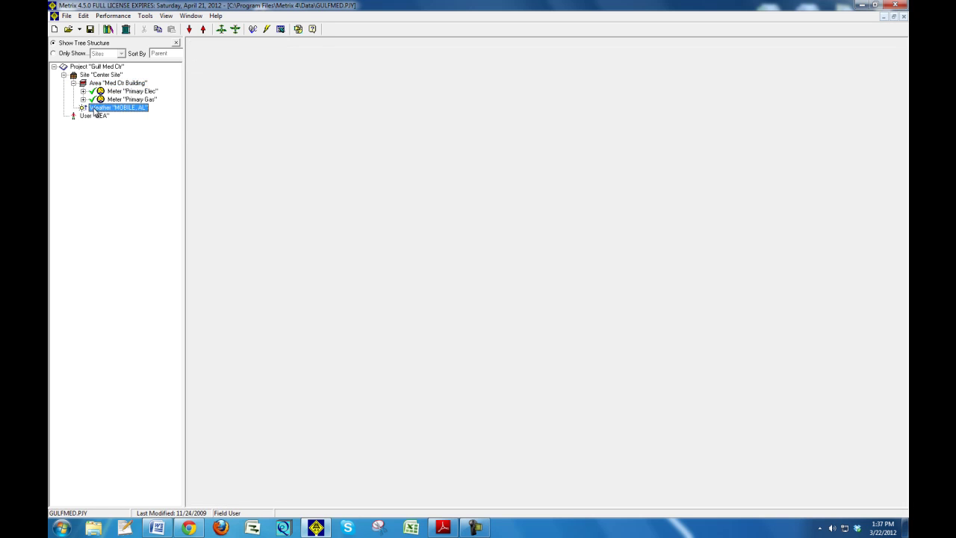
left_click(102, 76)
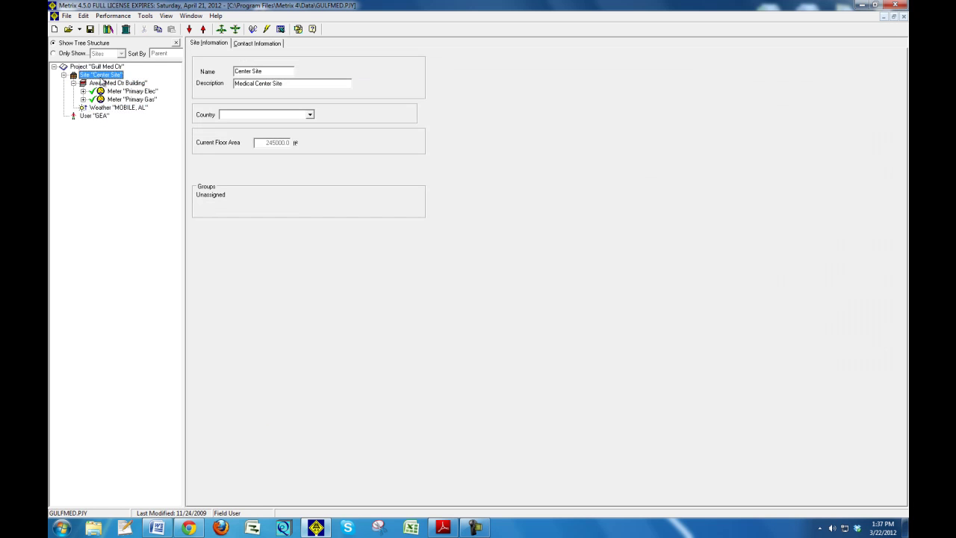
left_click(105, 83)
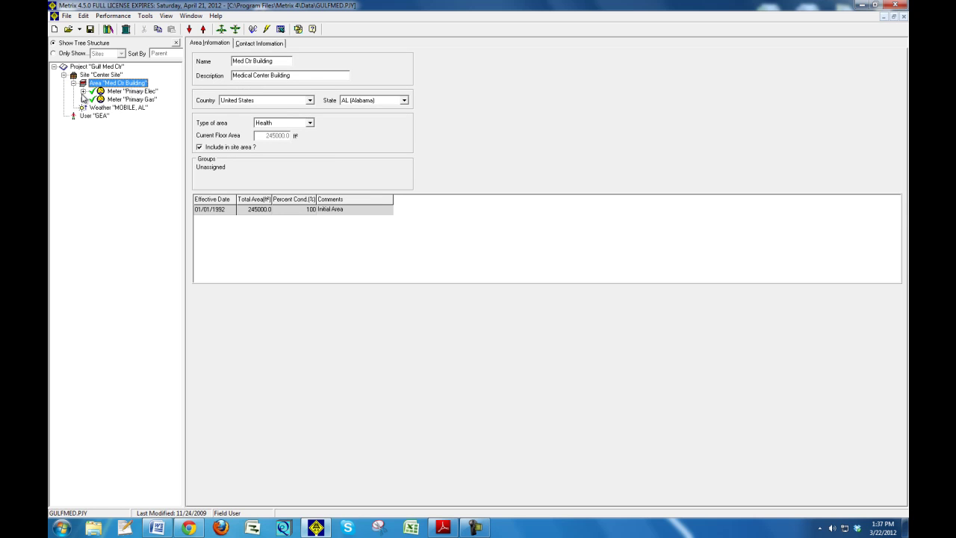
left_click(116, 92)
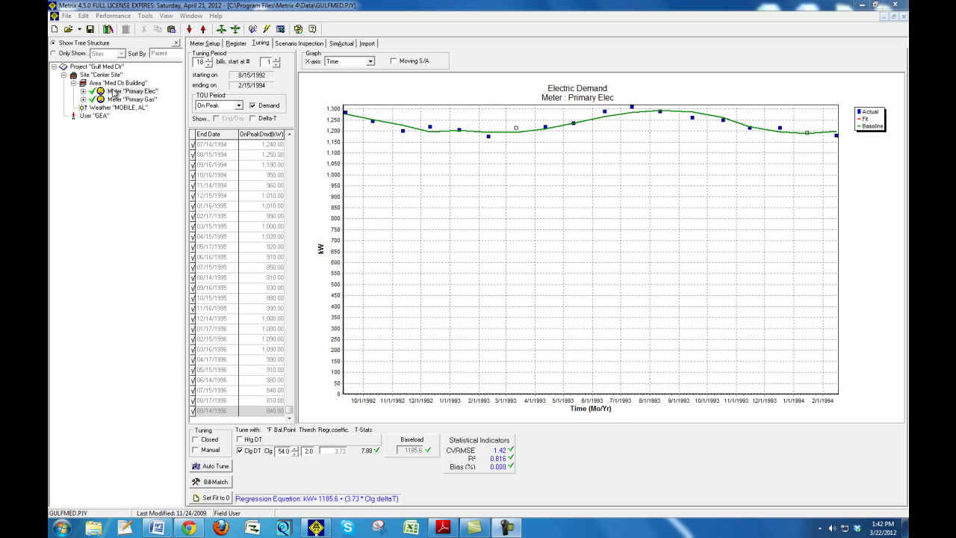
- Review the Center Site's name, country and floor area fields along with its contact information
left_click(112, 76)
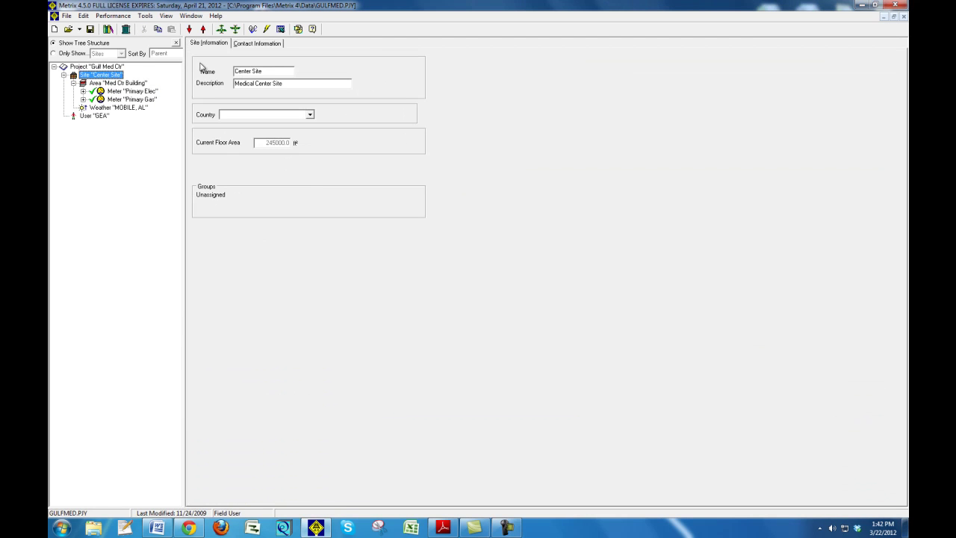
left_click(247, 71)
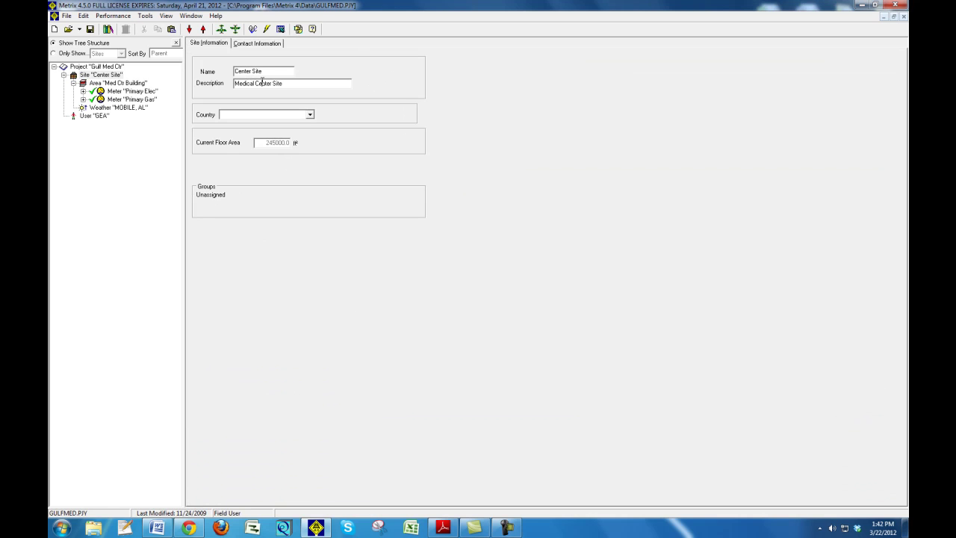
left_click(308, 114)
left_click(305, 116)
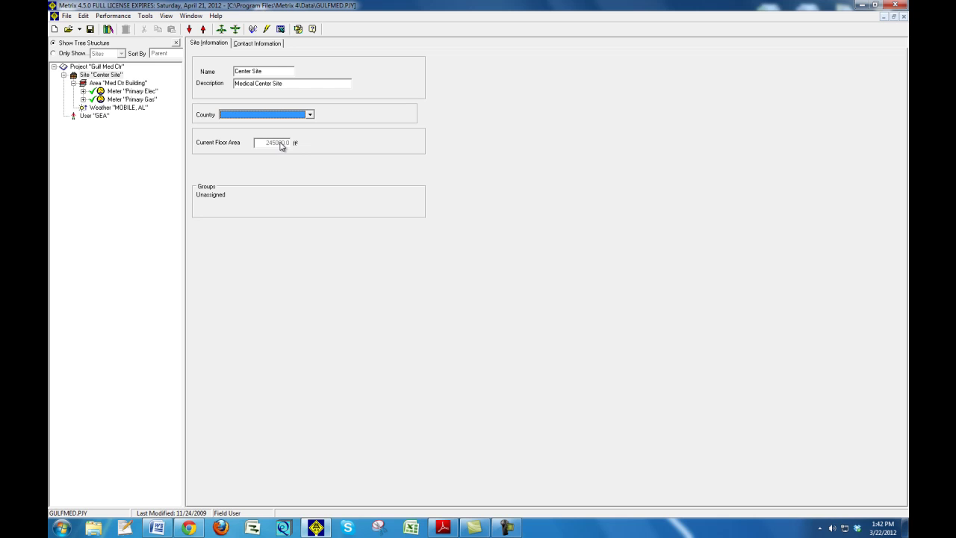
left_click(269, 43)
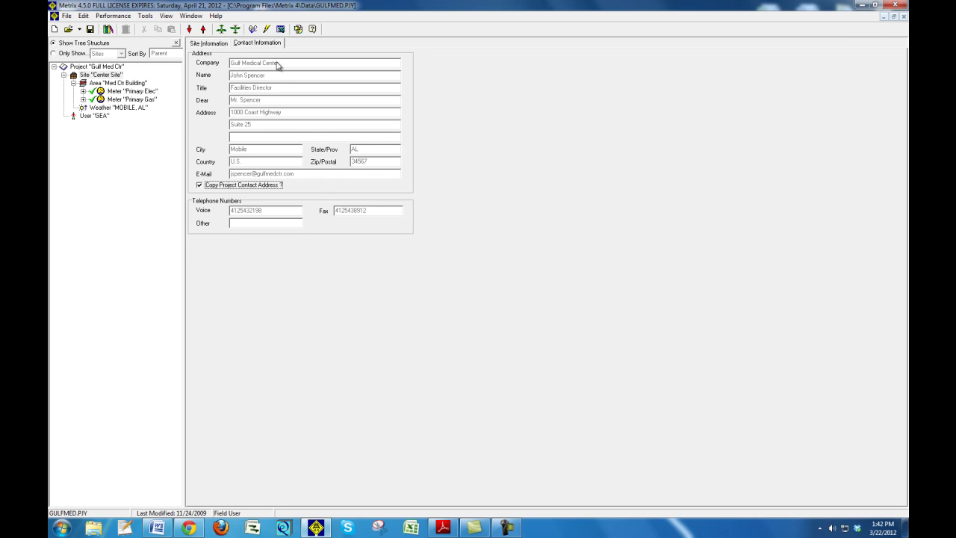
left_click(222, 45)
- Review the Med Ctr Building area's general details, floor area history row and contact information
left_click(144, 85)
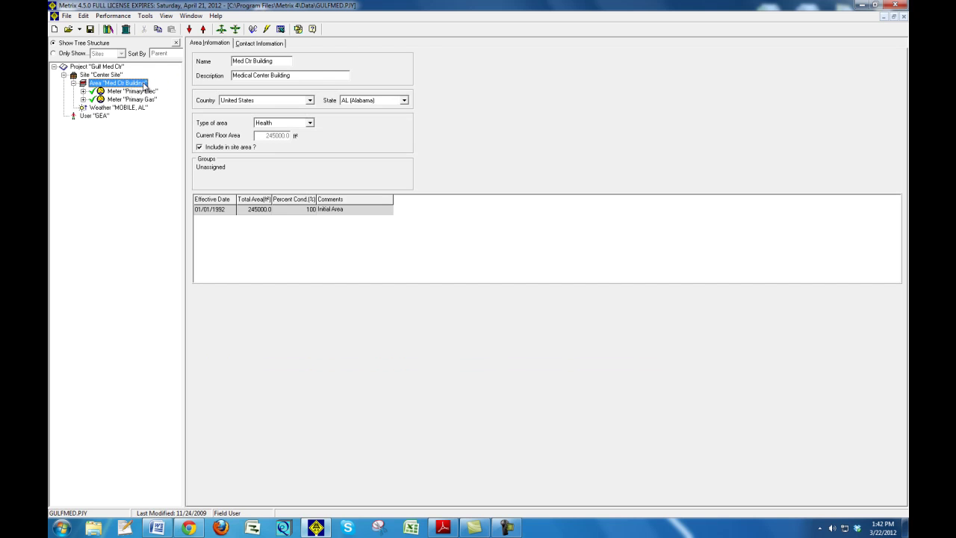
left_click(267, 63)
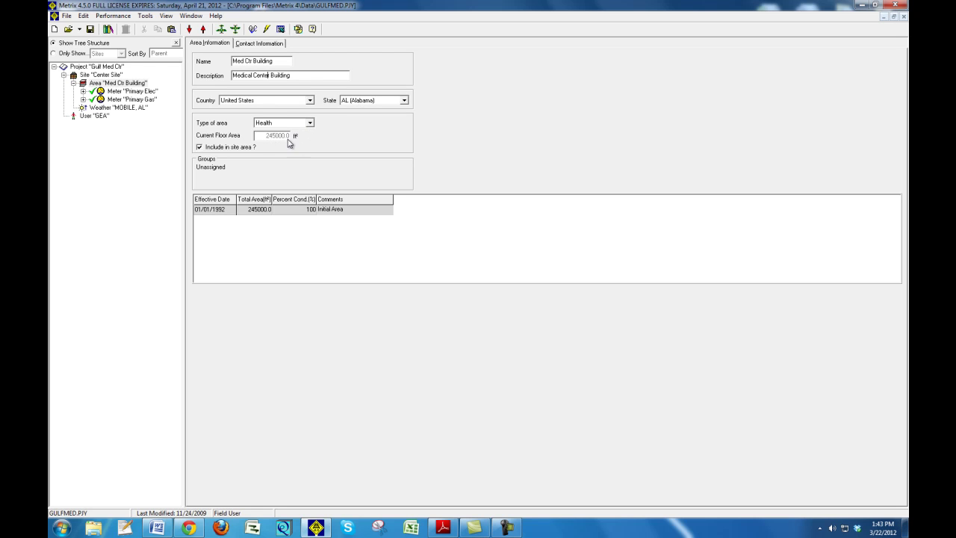
left_click(219, 212)
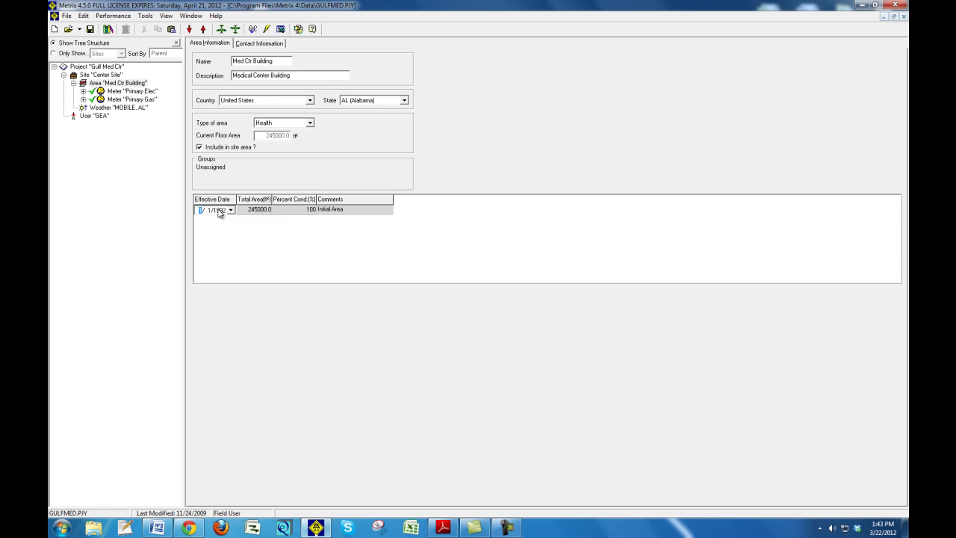
left_click(254, 212)
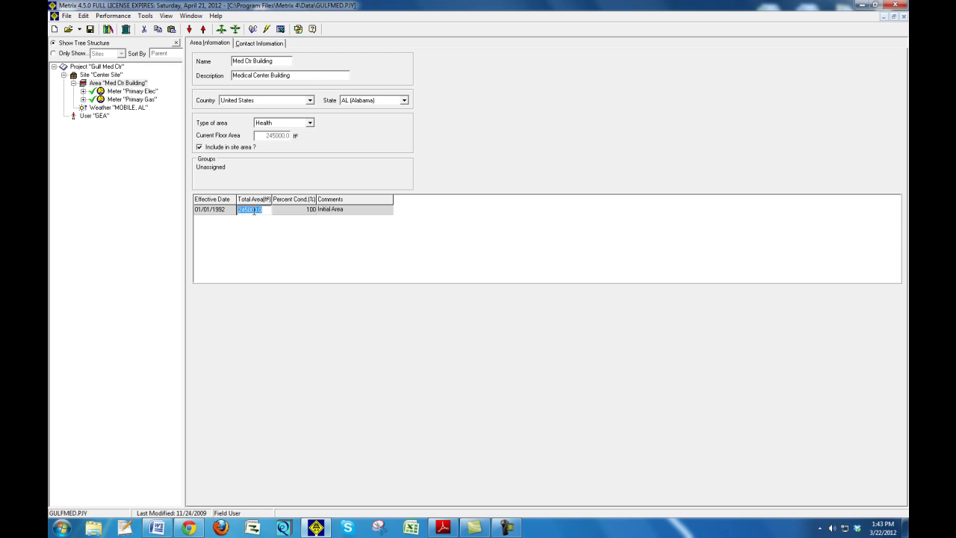
left_click(280, 212)
left_click(328, 214)
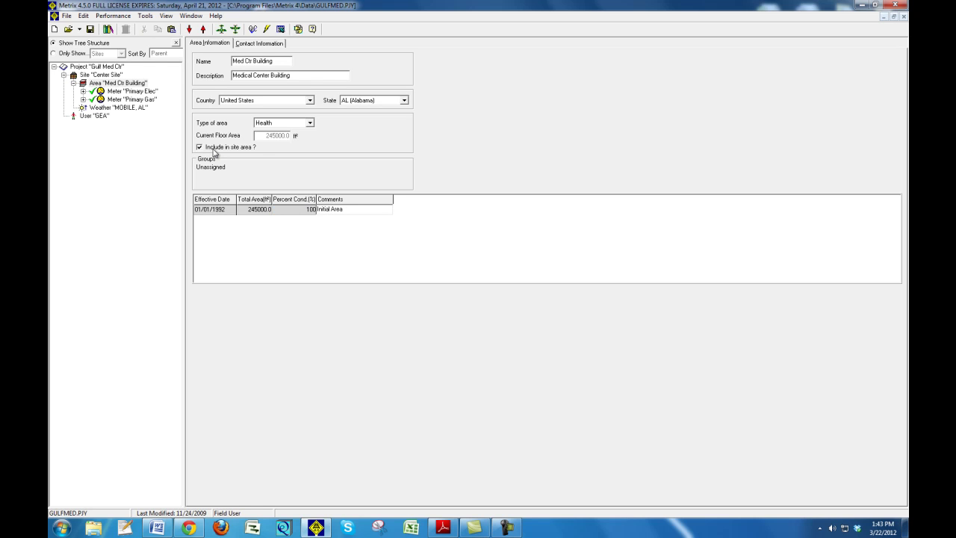
left_click(256, 45)
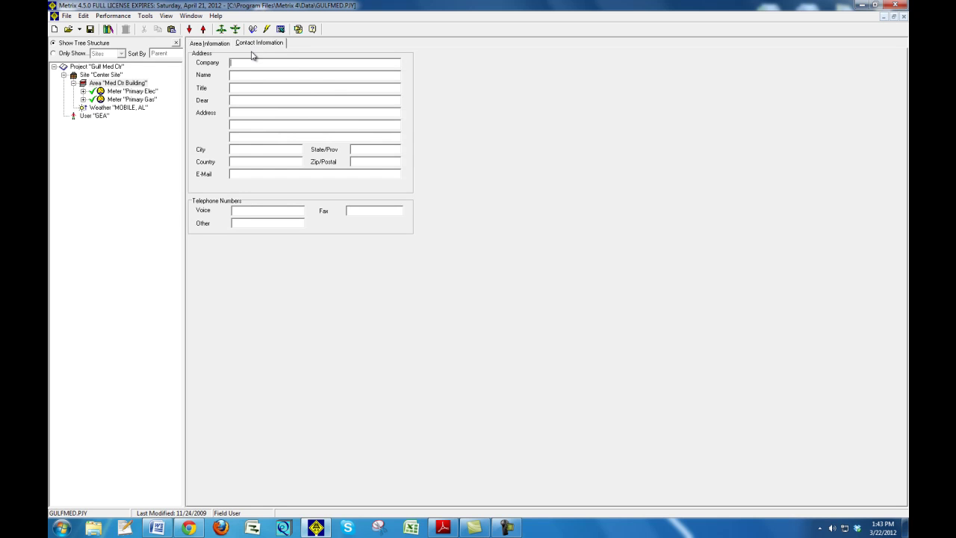
- Examine the Primary Elec meter's setup, including its name, account, description, utility and pricing fields
left_click(145, 93)
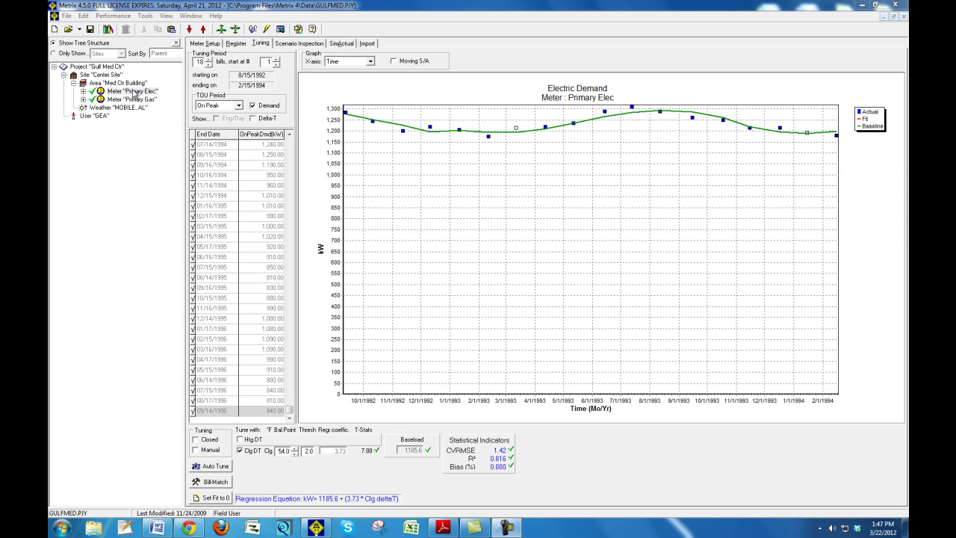
left_click(206, 44)
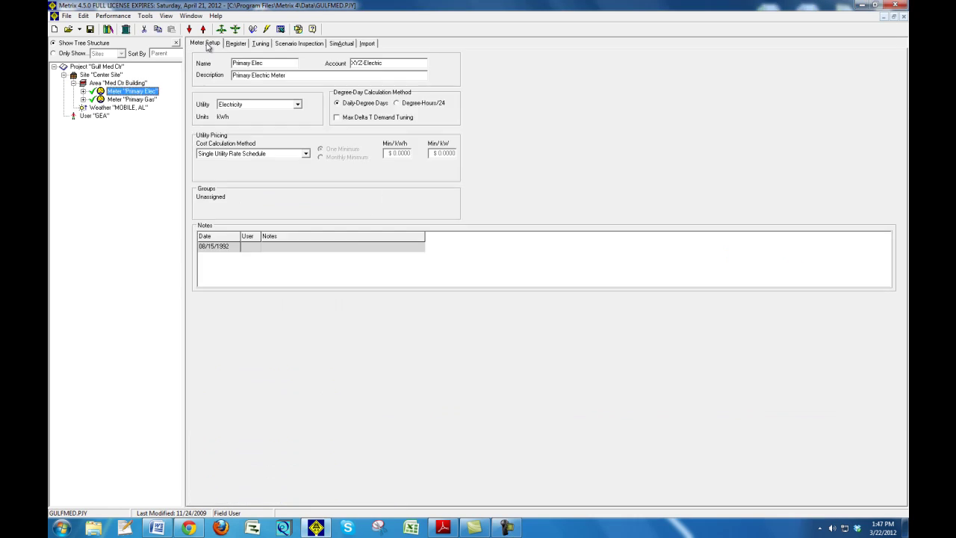
left_click(254, 63)
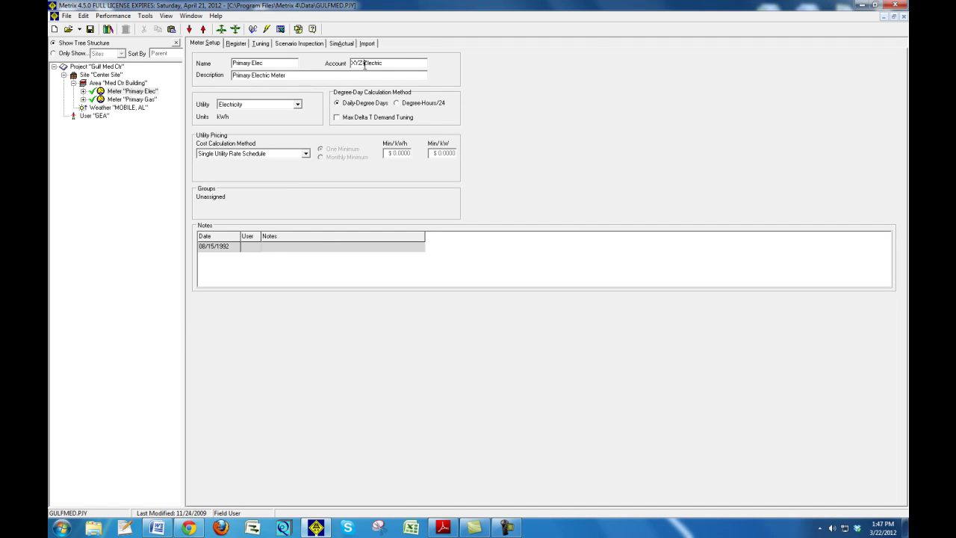
left_click_drag(314, 76, 239, 78)
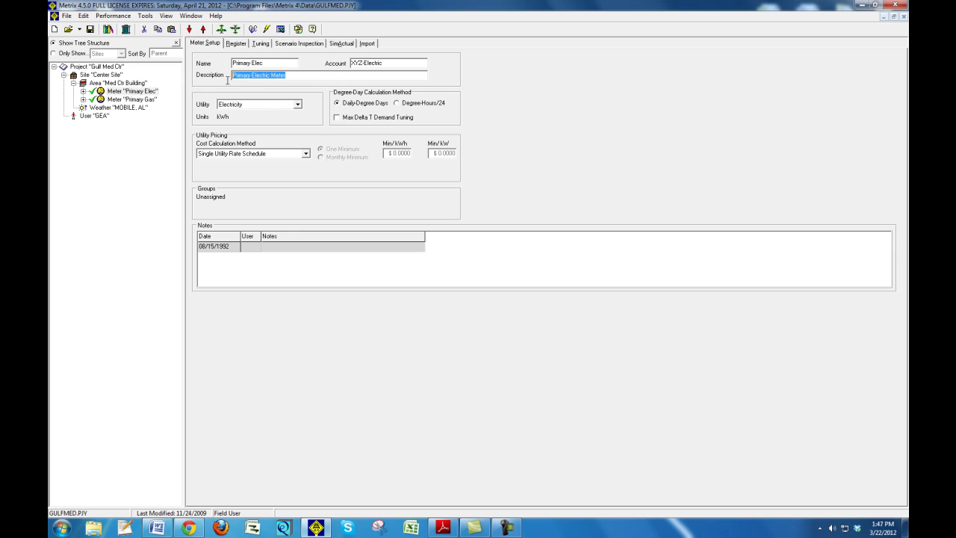
left_click(242, 78)
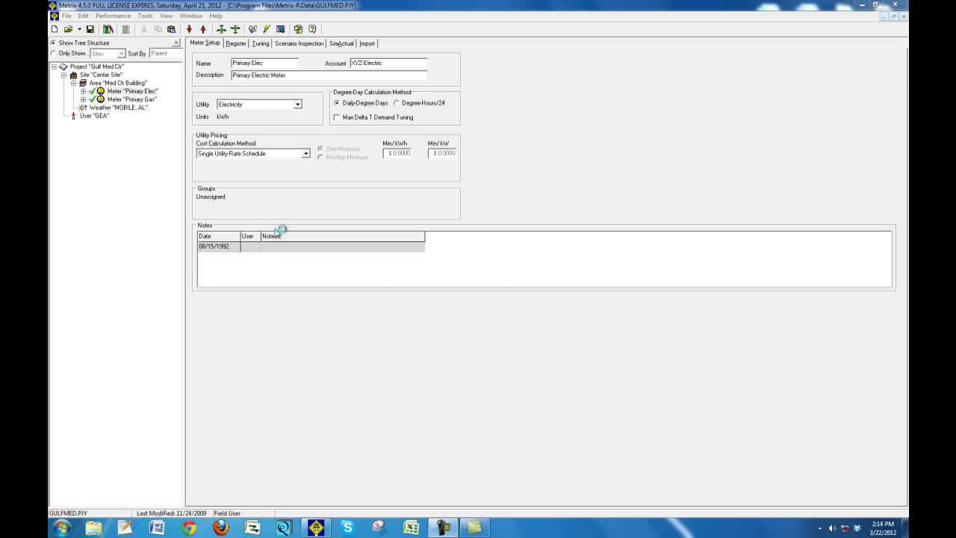
- Examine the Primary Elec meter's billing register, comparing the earliest bill's period end with the first day of the first bill
left_click(236, 43)
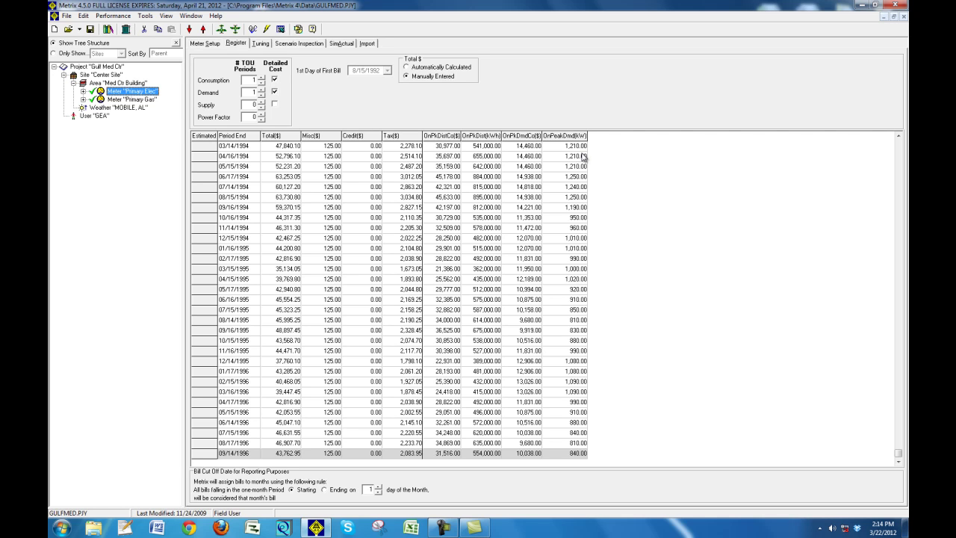
left_click(240, 167)
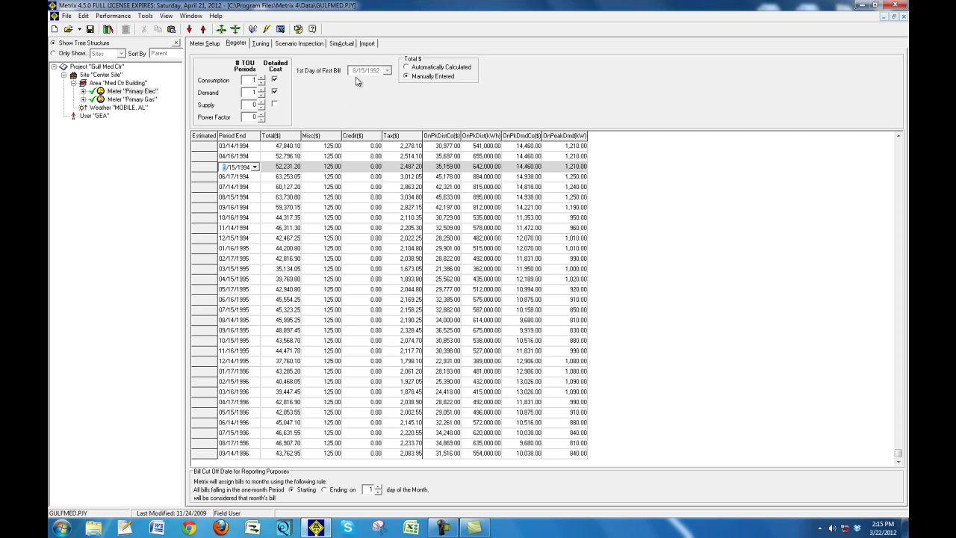
scroll(288, 232, "up", 20)
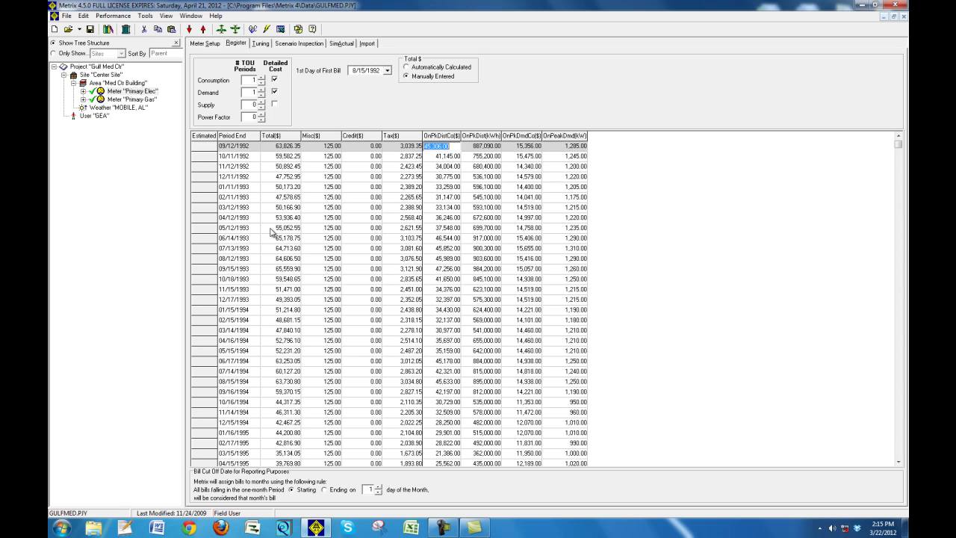
left_click(239, 146)
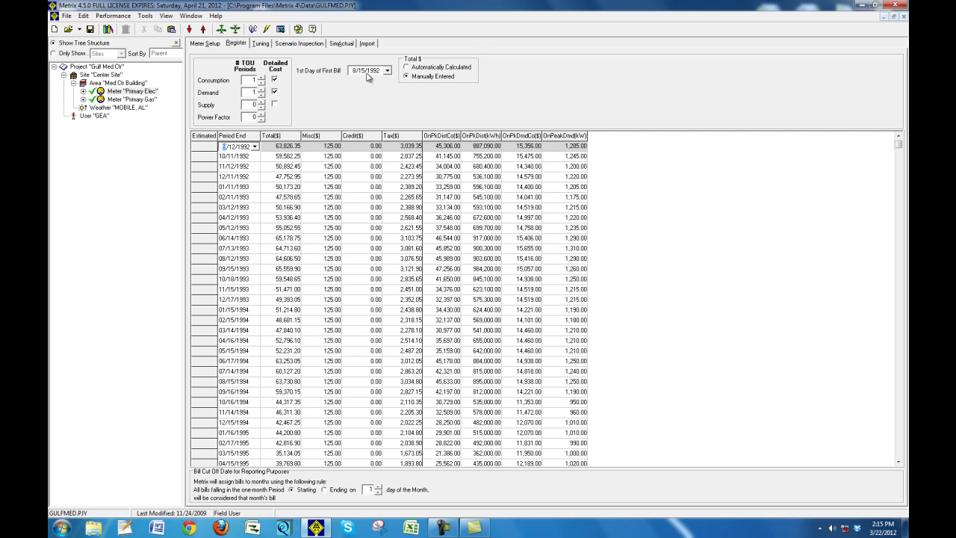
- Turn off the detailed cost columns for consumption and demand in the Primary Elec register
left_click(336, 197)
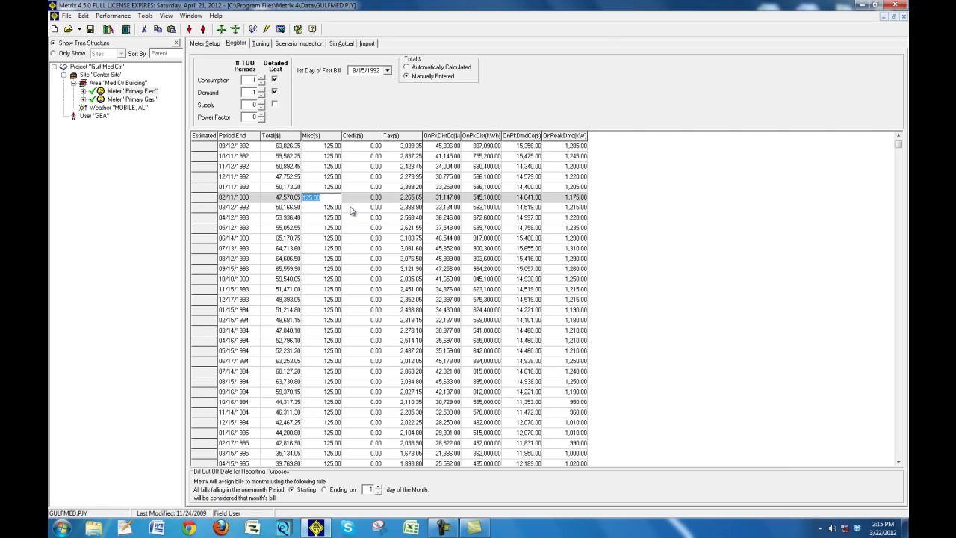
left_click(274, 80)
left_click(274, 91)
left_click(274, 79)
left_click(274, 91)
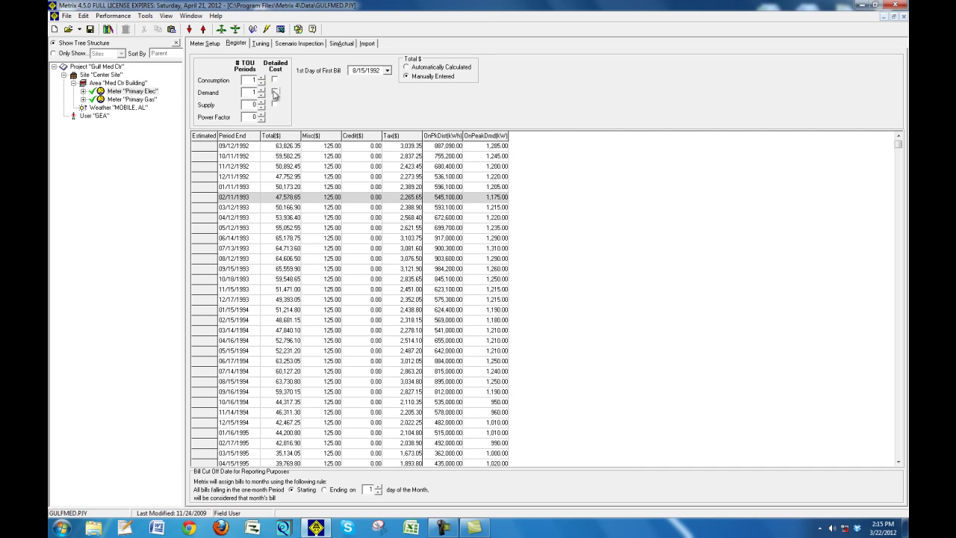
- Copy the Total($) values of the 09/12/1992 to 06/14/1993 bills and paste them into the same column from 07/13/1993 onward
left_click(428, 300)
left_click_drag(237, 146, 304, 248)
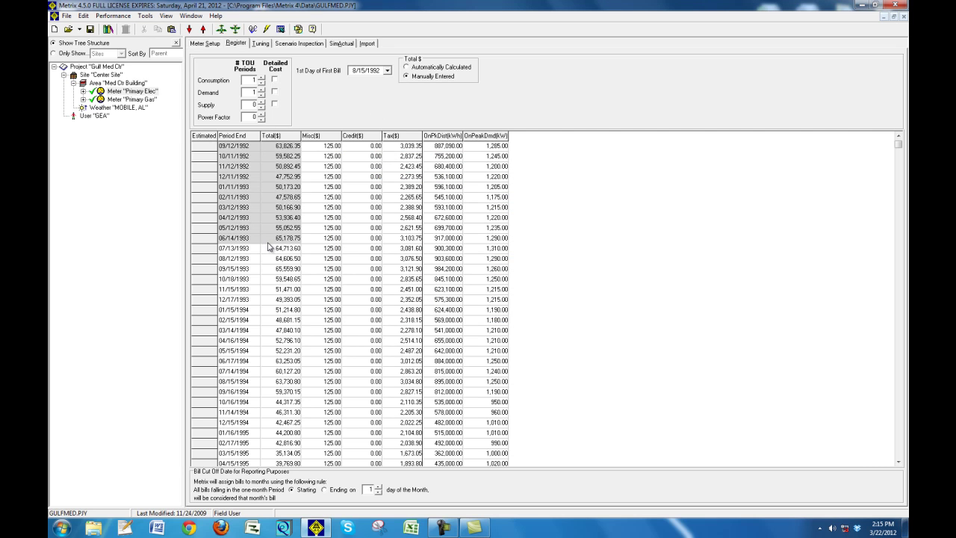
left_click(291, 148)
left_click_drag(289, 158, 295, 237)
key("ctrl+c")
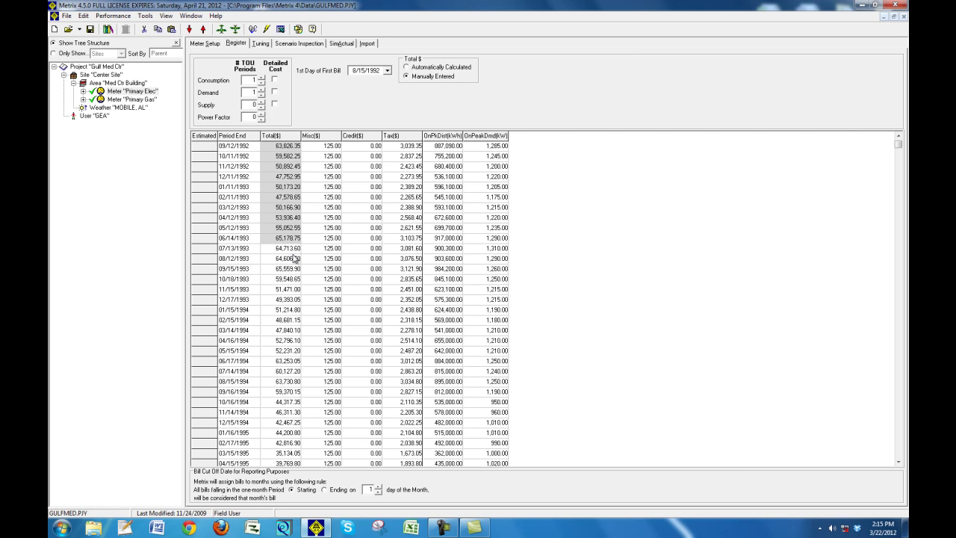
left_click(292, 248)
key("ctrl+v")
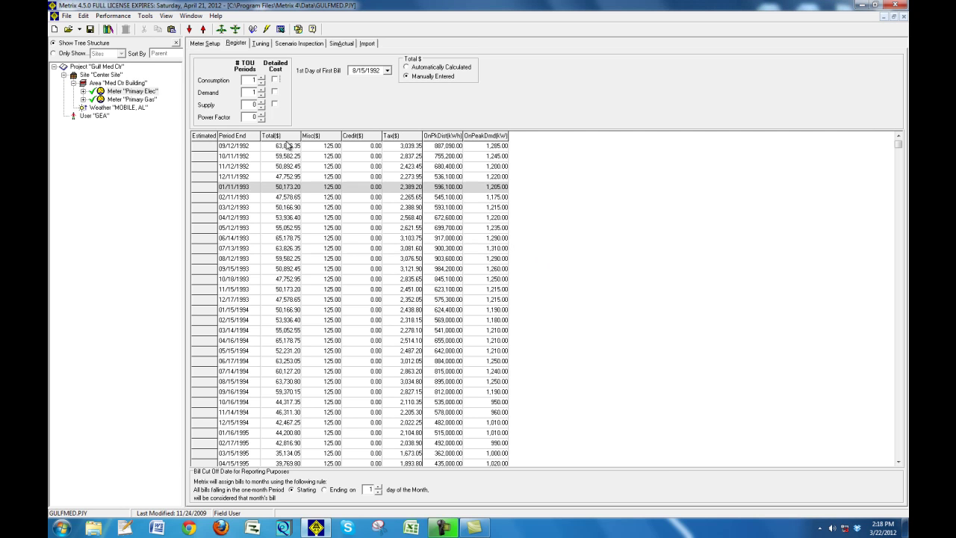
- Turn detailed cost back on for consumption and demand, and copy all rows of the register
left_click(274, 80)
left_click(275, 93)
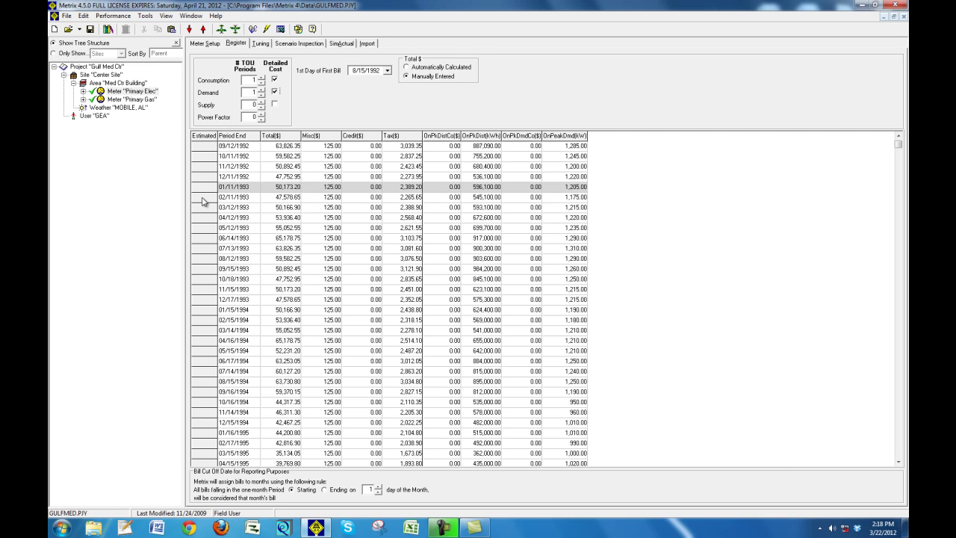
right_click(234, 182)
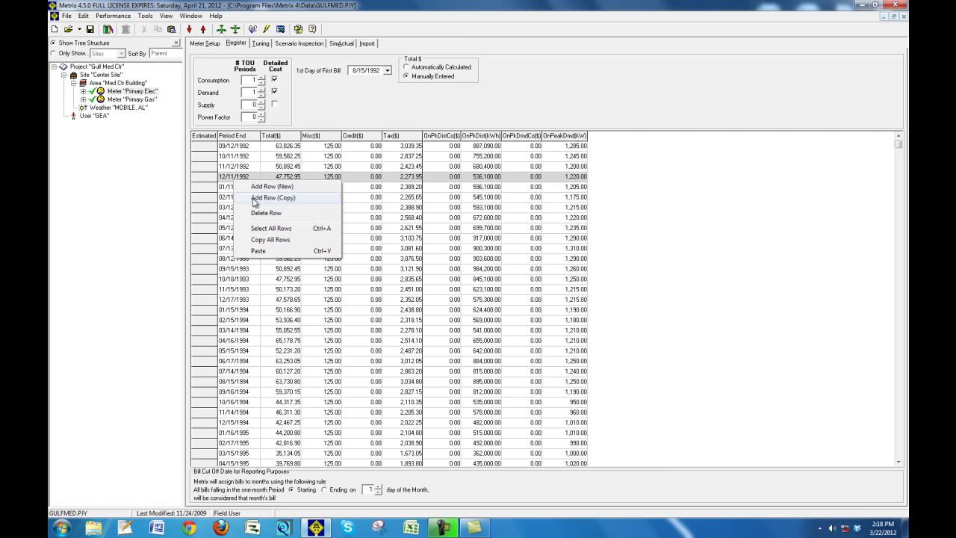
left_click(269, 240)
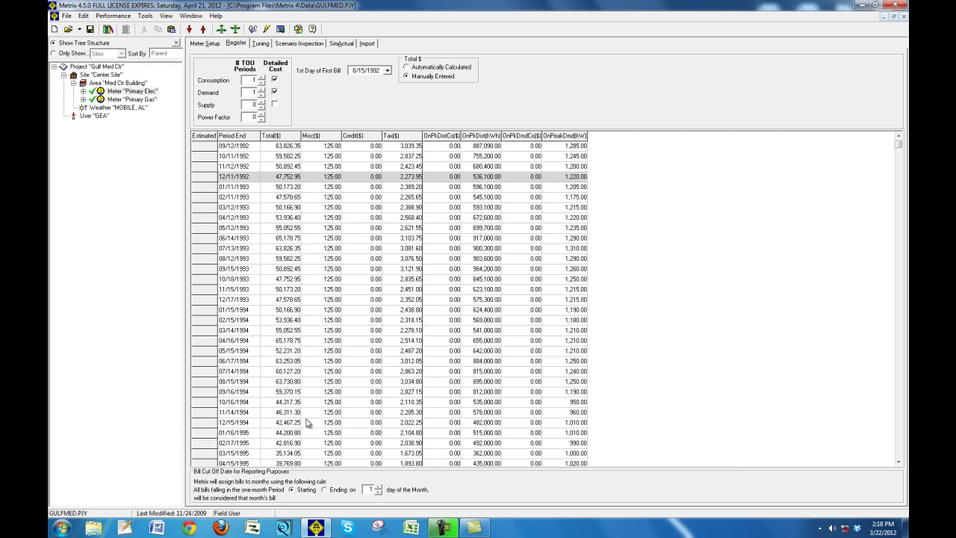
- Switch to Excel, paste the copied register rows at cell A1 of a blank workbook and widen columns A, G and I
left_click(412, 529)
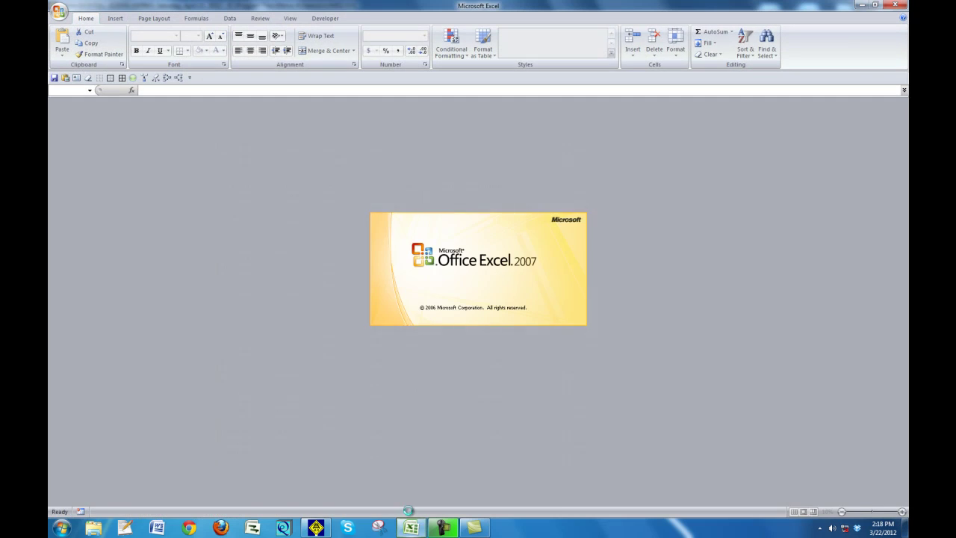
key("ctrl+v")
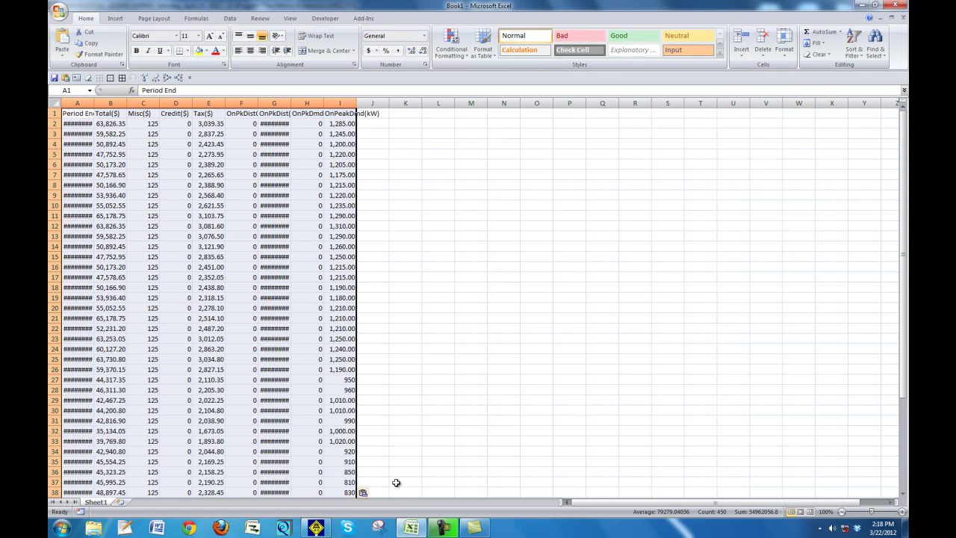
double_click(94, 103)
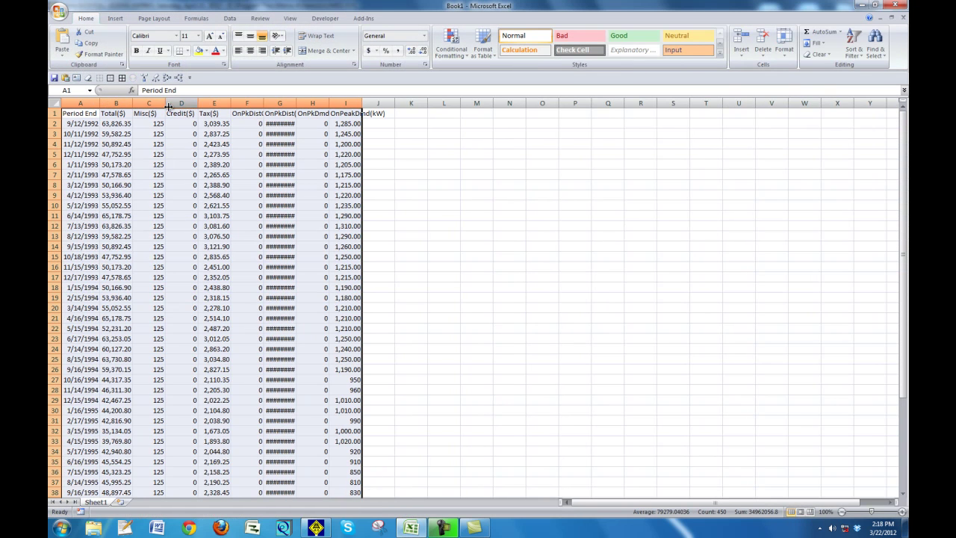
double_click(296, 103)
left_click(382, 101)
left_click_drag(382, 102, 408, 101)
- Close Excel without saving the workbook and return to Metrix
left_click(523, 204)
left_click(894, 5)
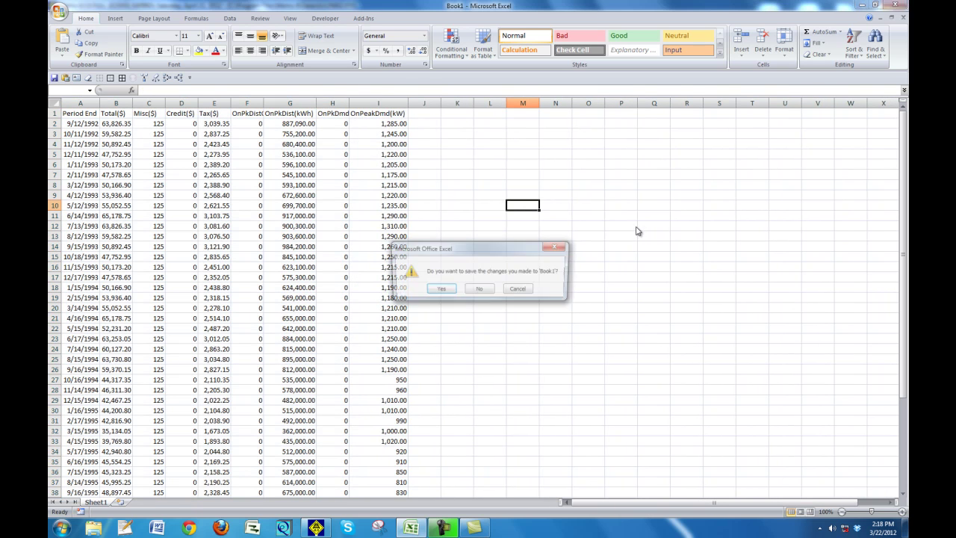
left_click(490, 294)
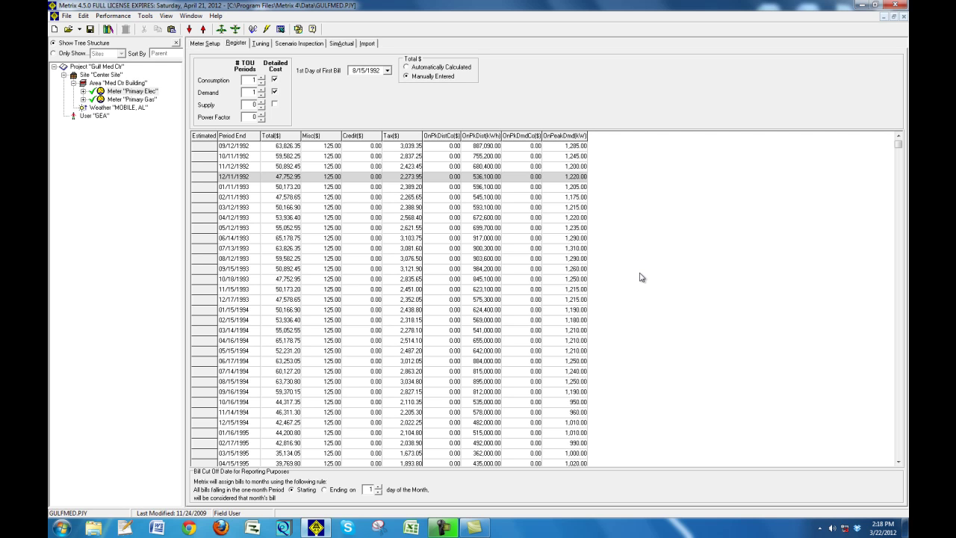
- Open the Primary Elec meter's tuning view and shorten the tuning period to 12 bills
left_click(259, 43)
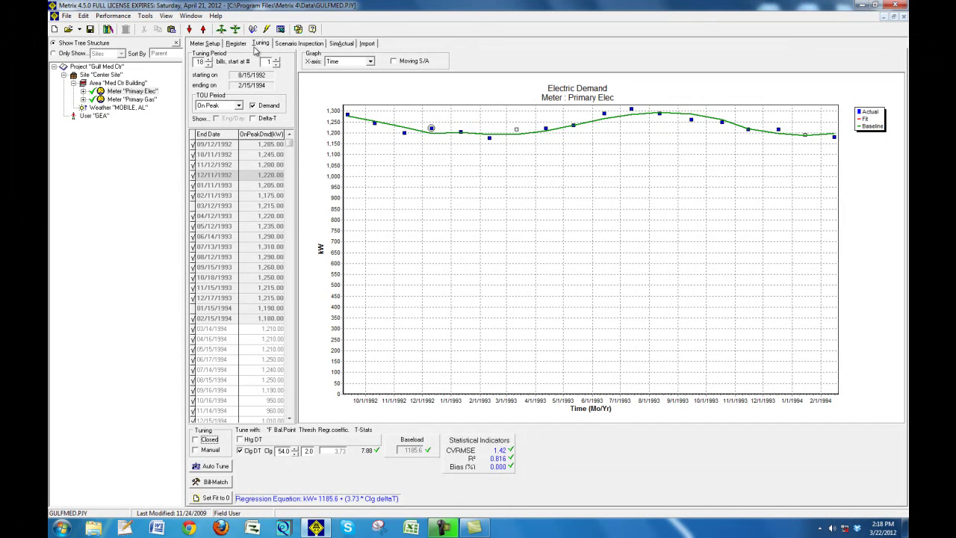
left_click_drag(289, 142, 289, 145)
left_click(208, 65)
left_click(208, 65)
left_click(208, 65)
- Try a later starting bill for the tuning period, return it to bill 1 and set the period to 13 bills
left_click(278, 65)
left_click(278, 63)
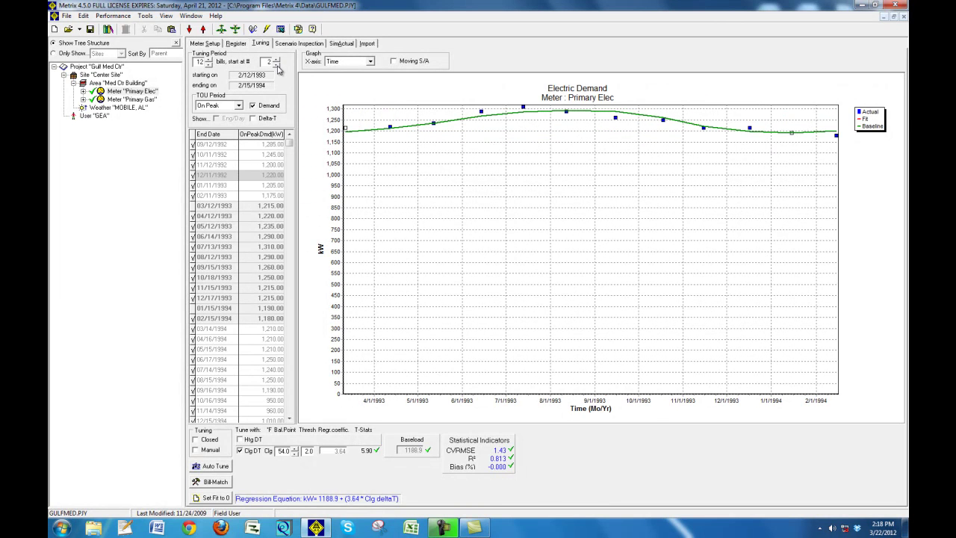
left_click(277, 68)
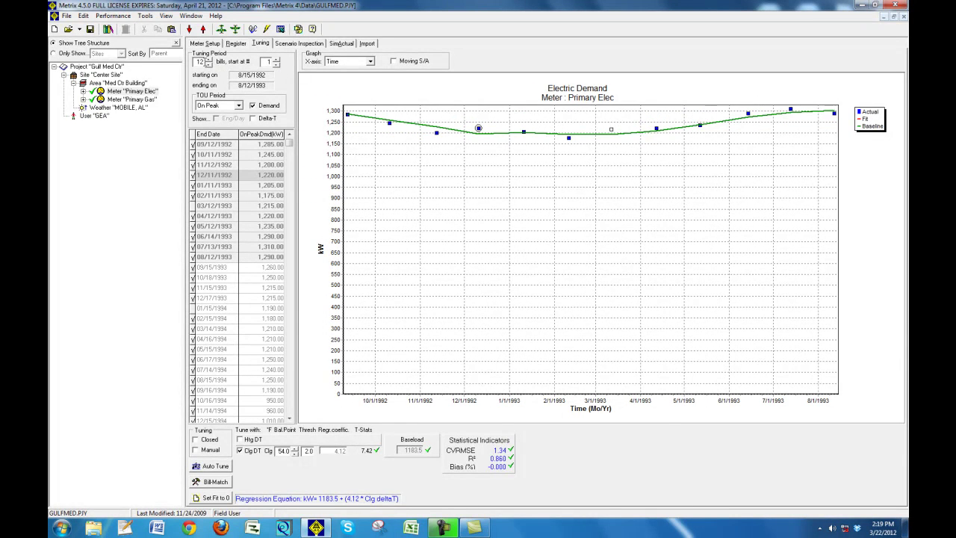
left_click(209, 58)
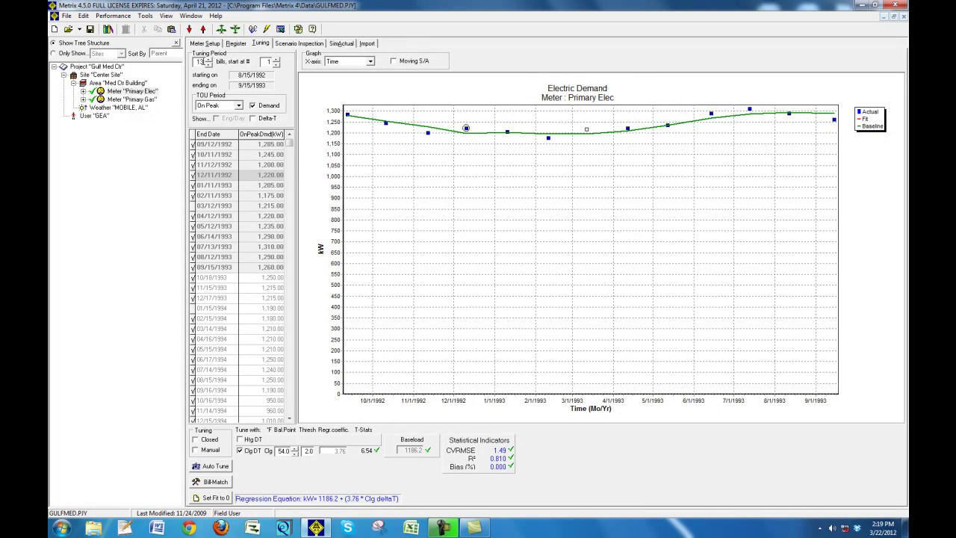
- Switch the tuning view from demand to On Peak electricity consumption and briefly show the degree-days column
left_click(266, 109)
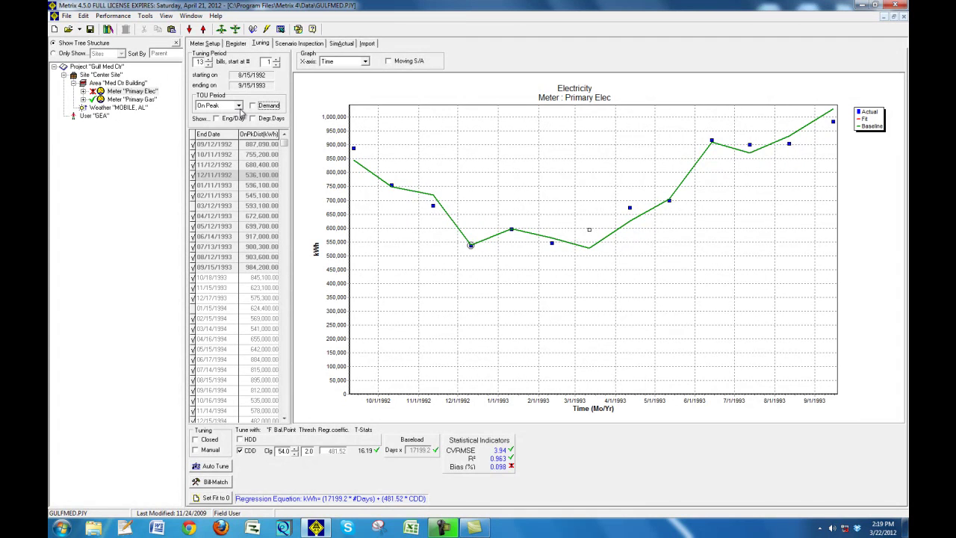
left_click(238, 106)
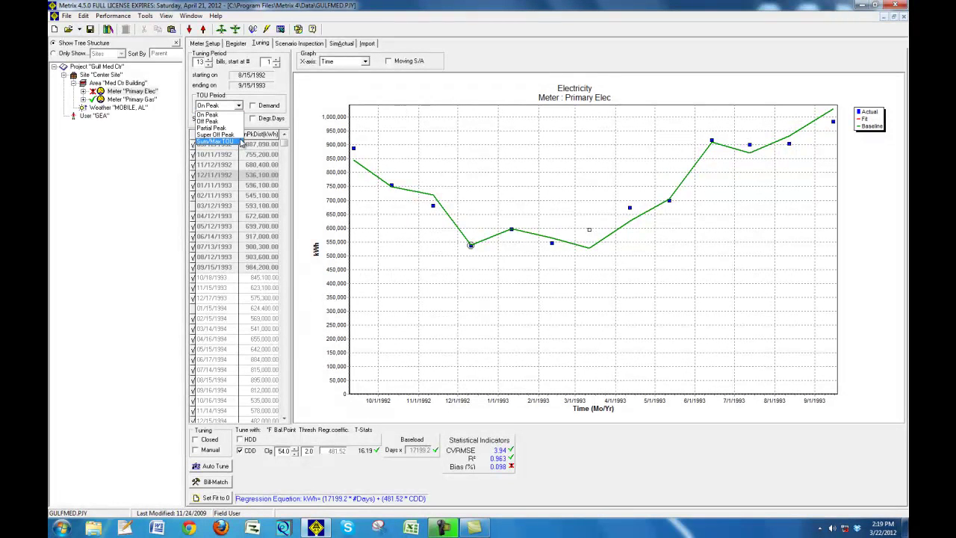
left_click(278, 101)
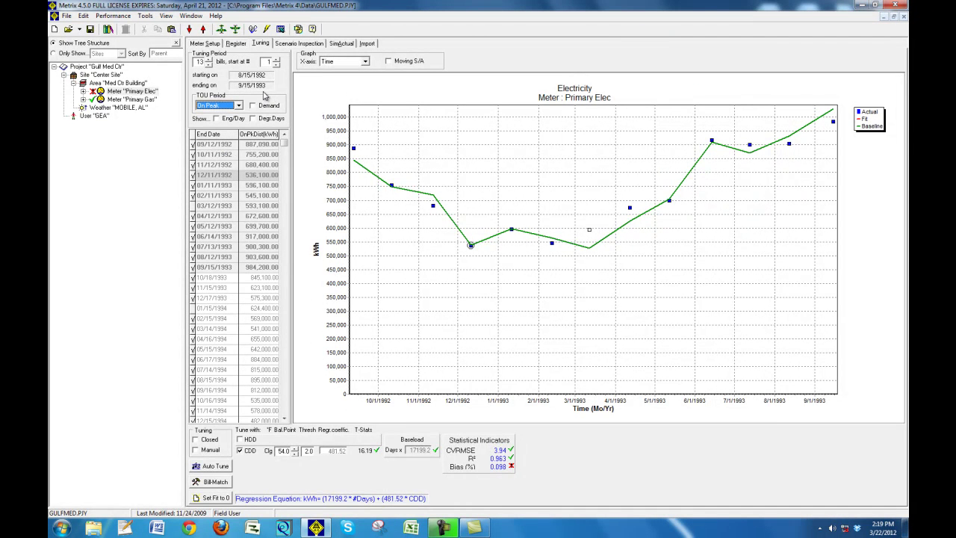
left_click(254, 119)
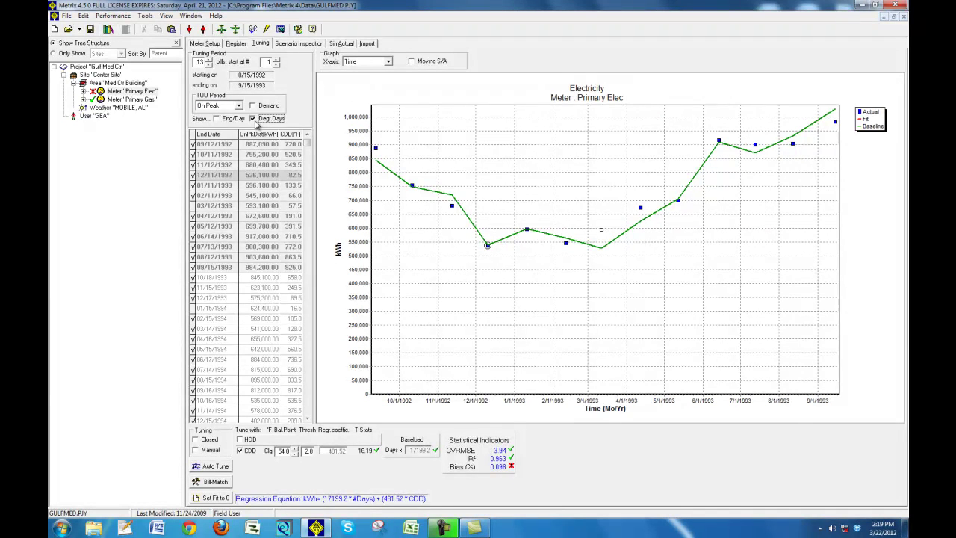
left_click(254, 119)
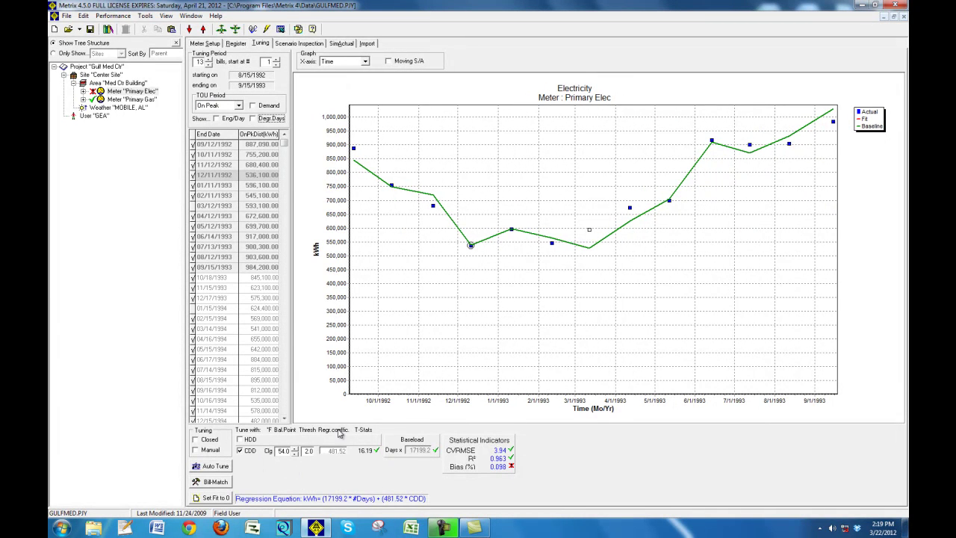
- Set the cooling balance point to 55 °F and try adding HDD to the regression before reverting to CDD only
left_click(295, 448)
left_click(240, 440)
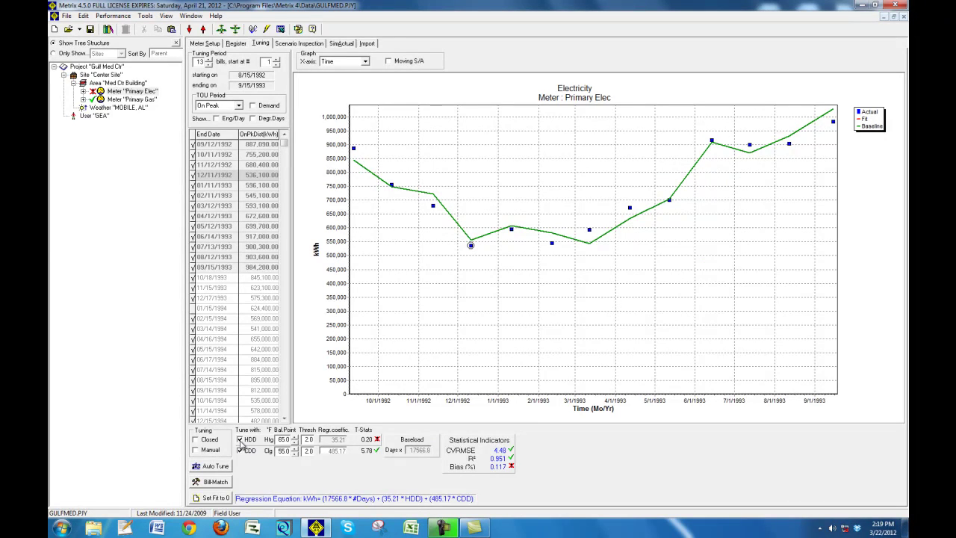
left_click(239, 441)
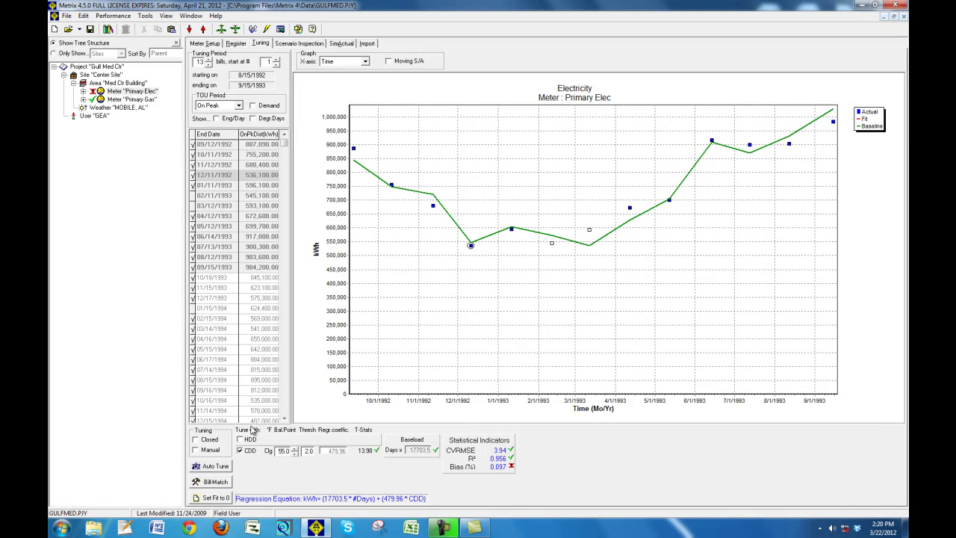
- Open the meter's scenario inspection and compare the BaseLine, Target and Simactual scenario values
left_click(287, 44)
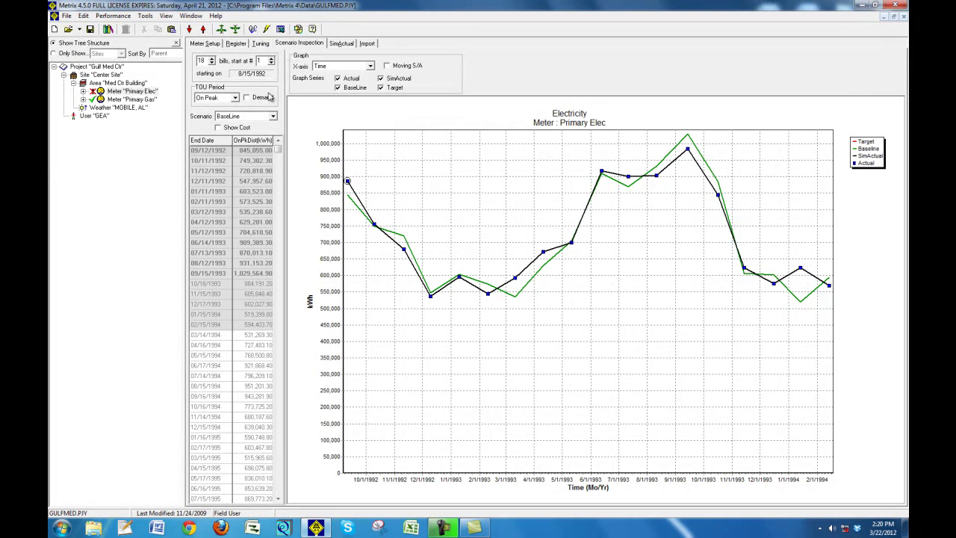
left_click(264, 118)
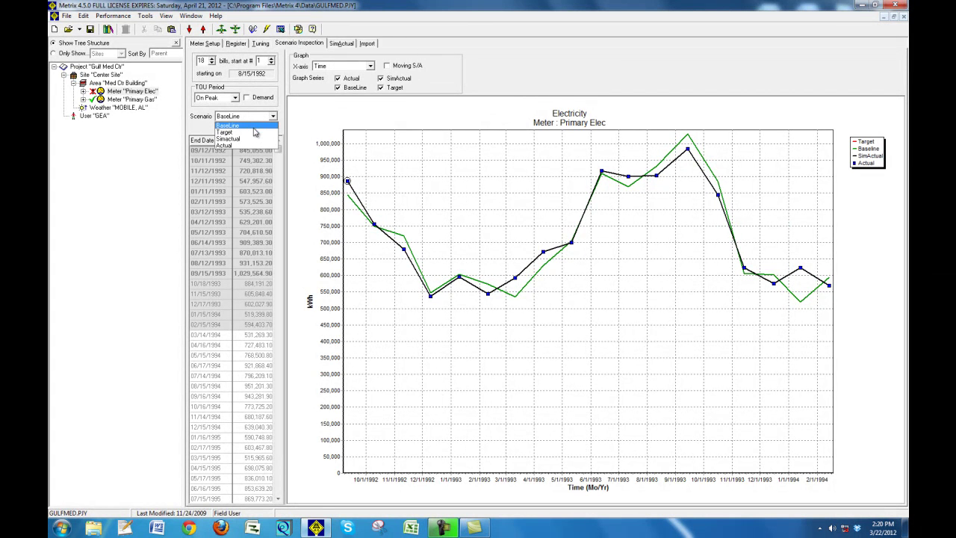
left_click(254, 132)
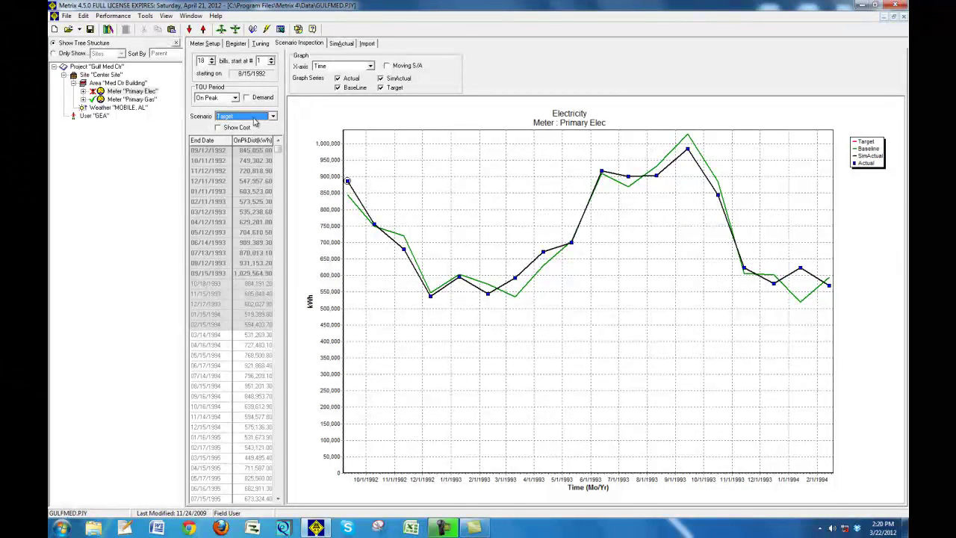
left_click(254, 118)
left_click(256, 141)
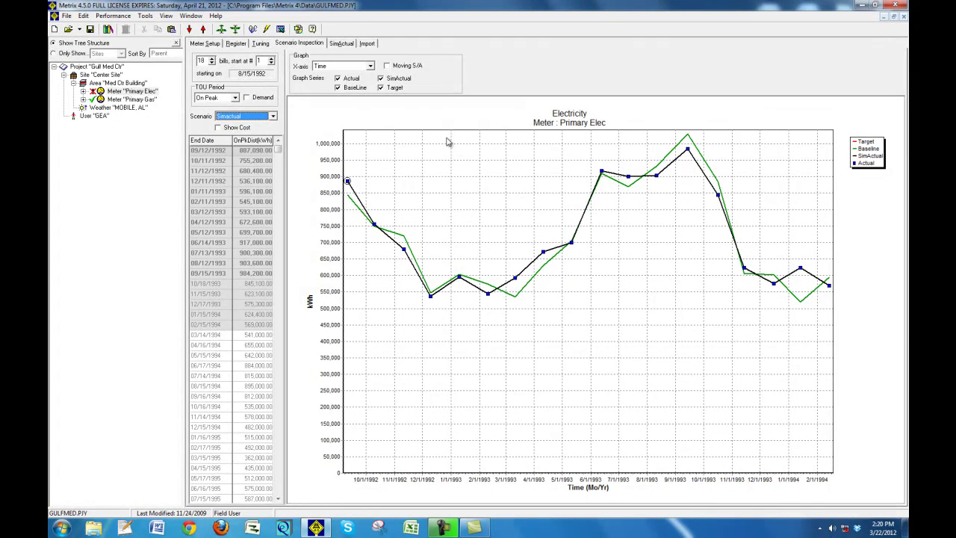
- View the scenario graph against Heating DD and Outdoor Temp, and return its X-axis to Time
left_click(349, 70)
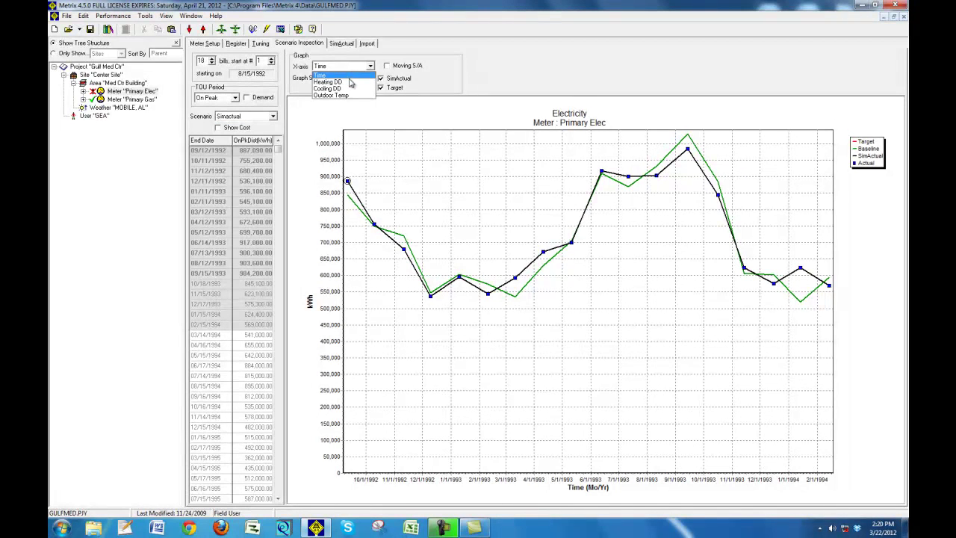
left_click(349, 82)
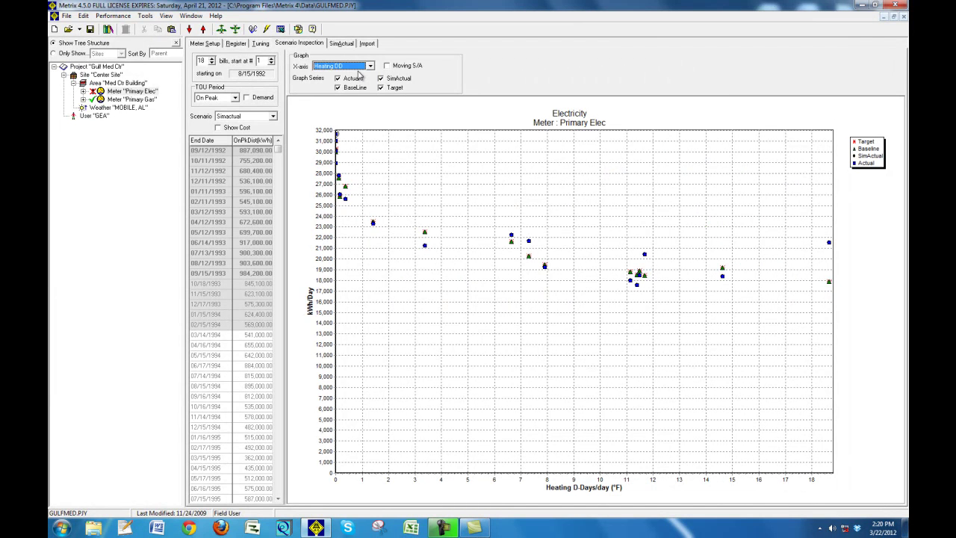
left_click(350, 71)
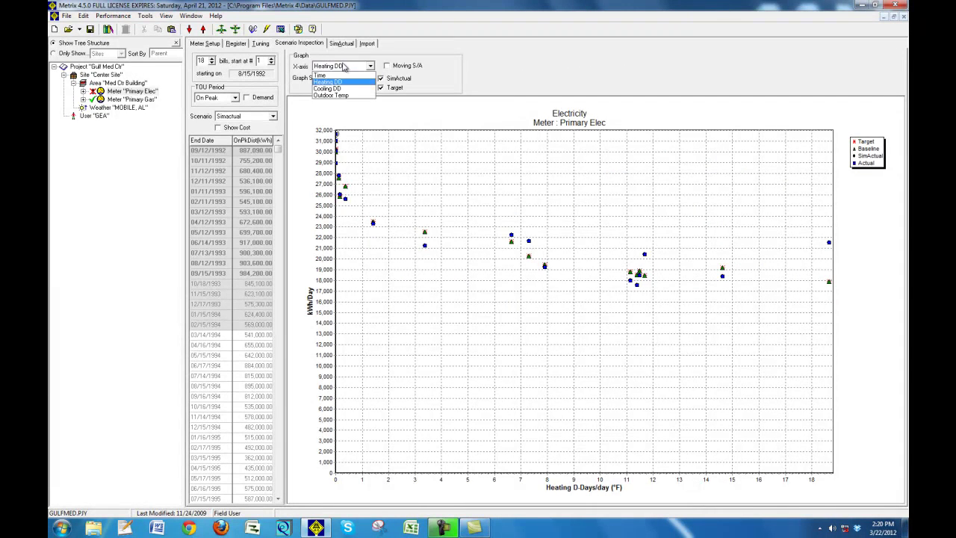
left_click(351, 96)
left_click(359, 68)
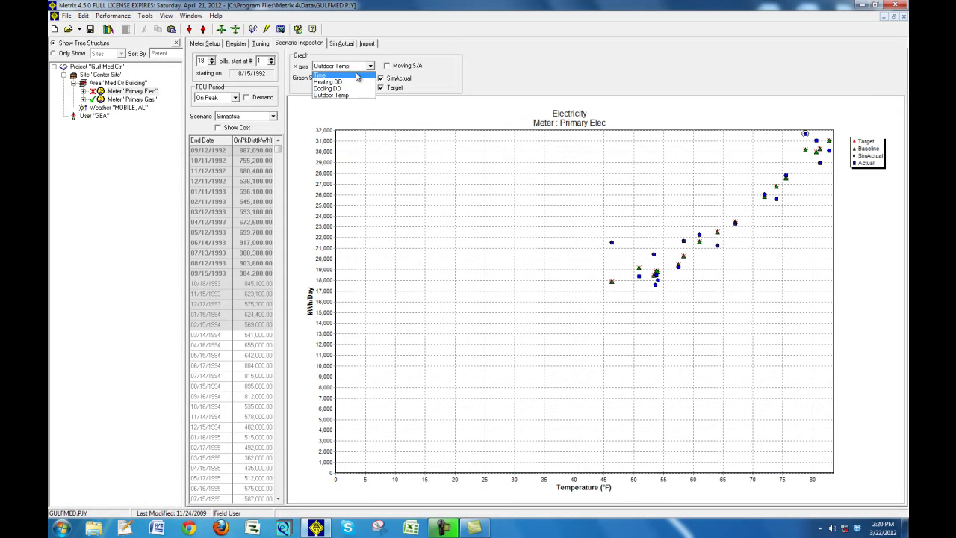
left_click(354, 78)
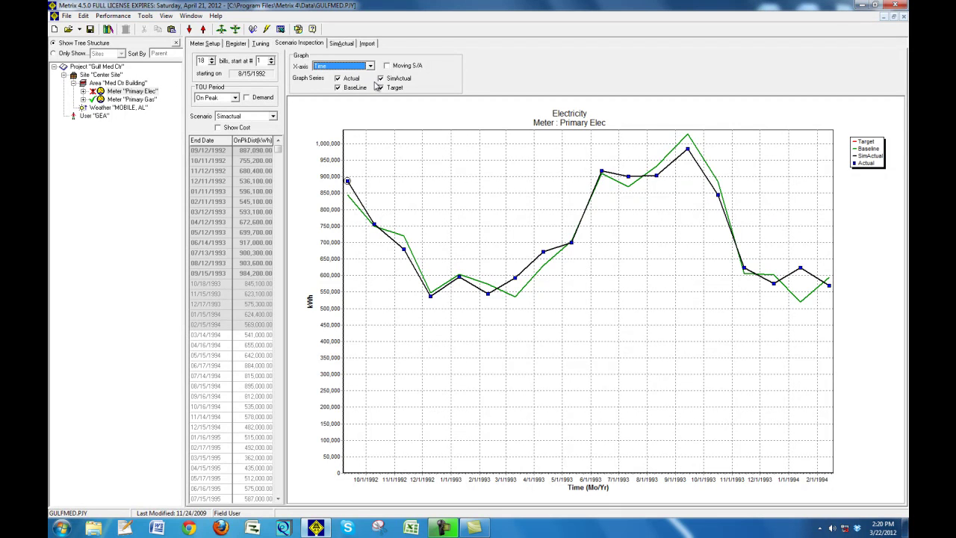
- Review the scenario graph's options for copying to the clipboard and dismiss them without copying
right_click(399, 163)
mouse_move(418, 173)
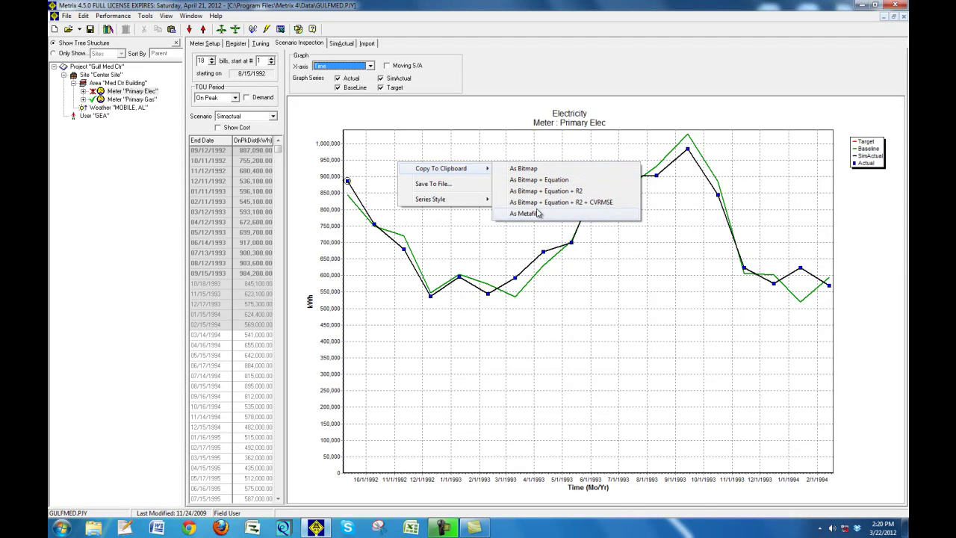
left_click(521, 128)
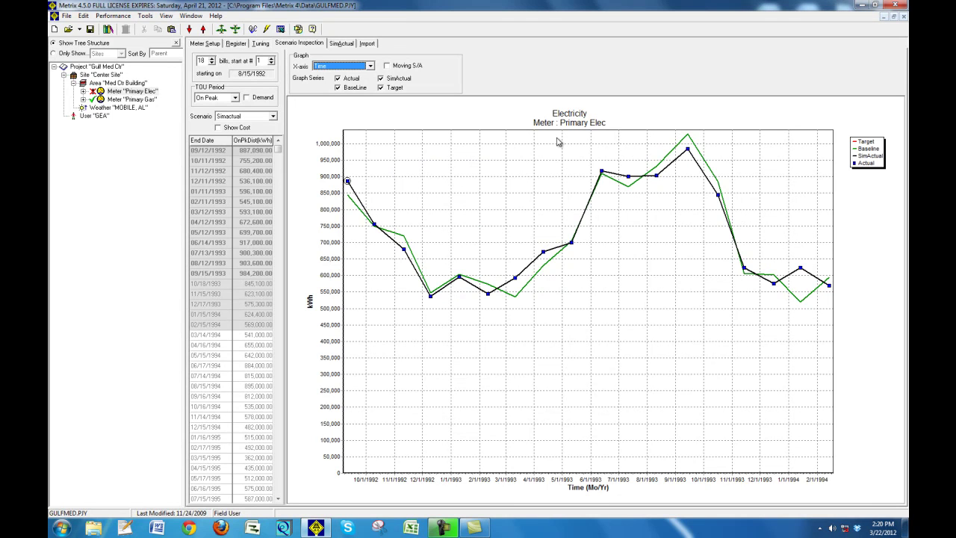
- Restore the project window to a smaller size within the program, resize it, and maximize it again
left_click(894, 17)
left_click_drag(751, 361, 713, 424)
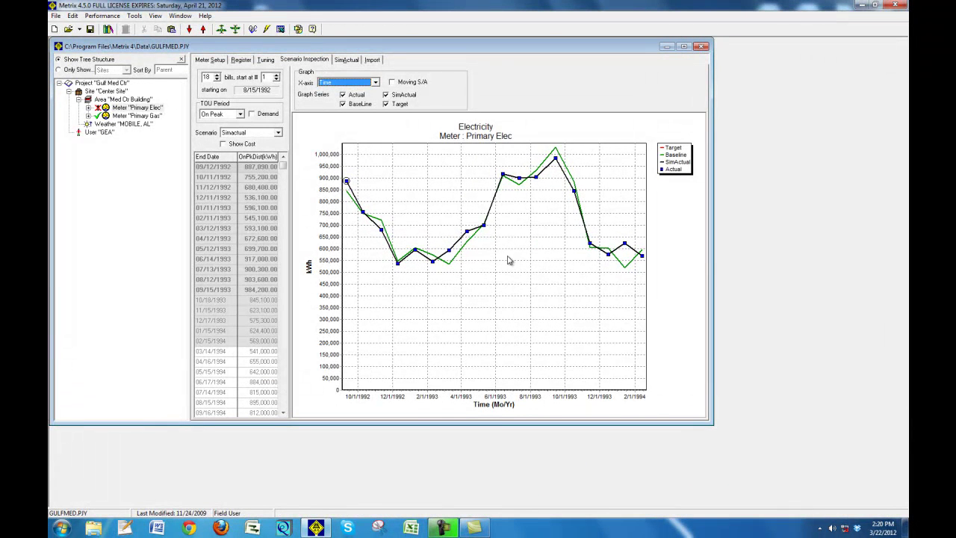
left_click(684, 47)
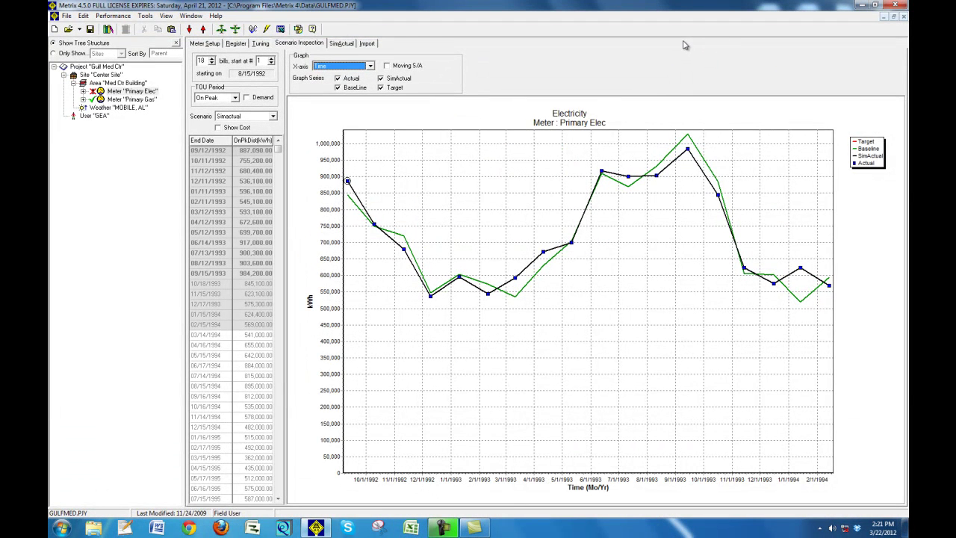
- Review the Primary Elec meter's SimActual bill table and its import matching fields for name, utility and account
left_click(348, 48)
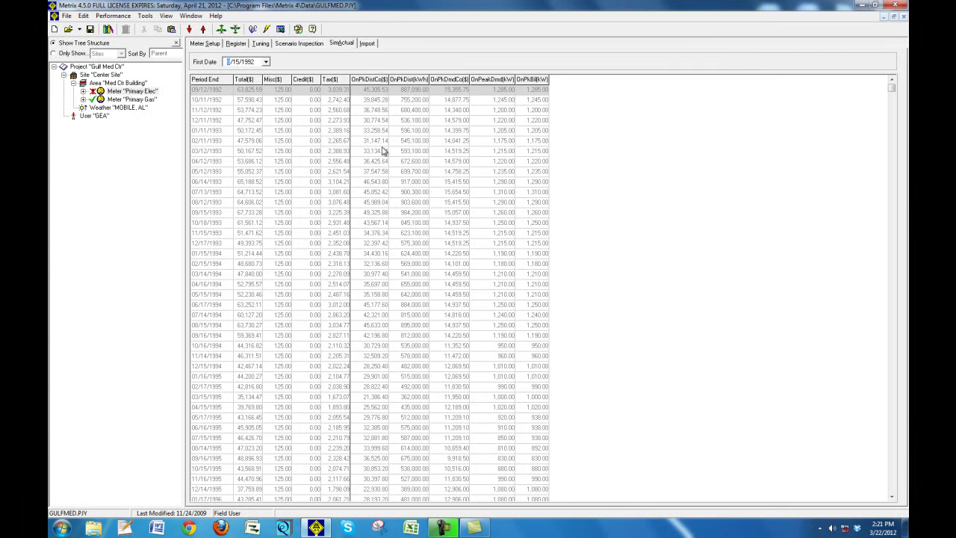
left_click(206, 43)
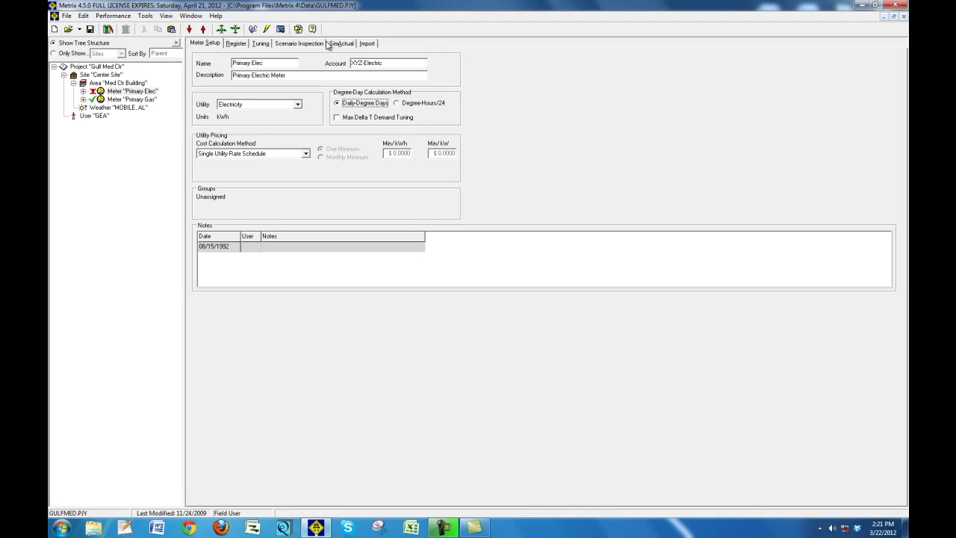
left_click(368, 43)
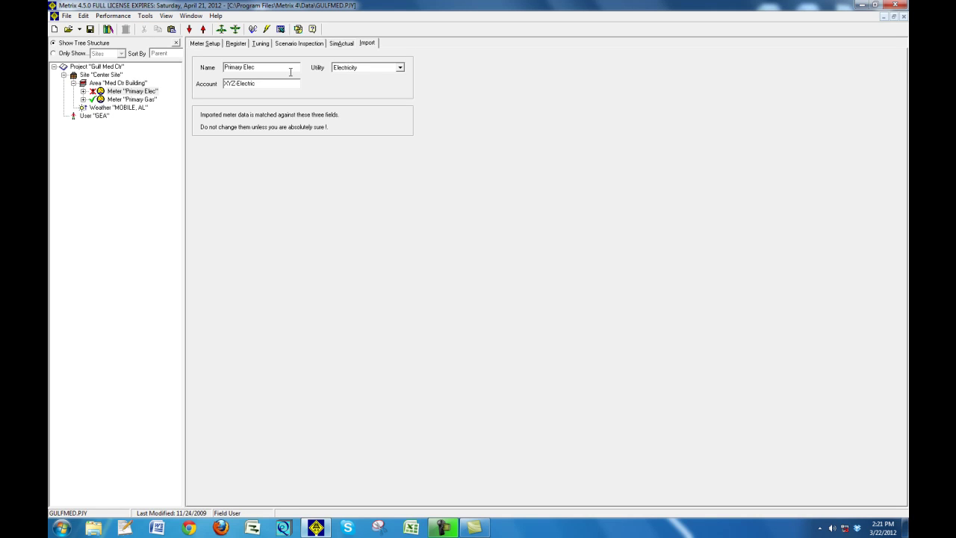
left_click(350, 68)
left_click(277, 84)
left_click(275, 82)
- Rename the Primary Elec meter as Electric 1, change its import name as well, and check the import fields
left_click(212, 45)
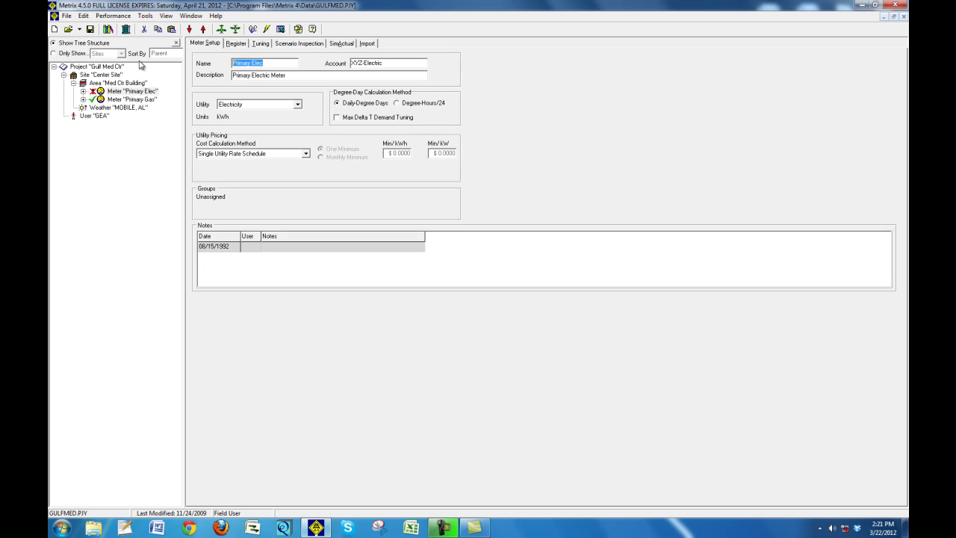
type("Electric 1")
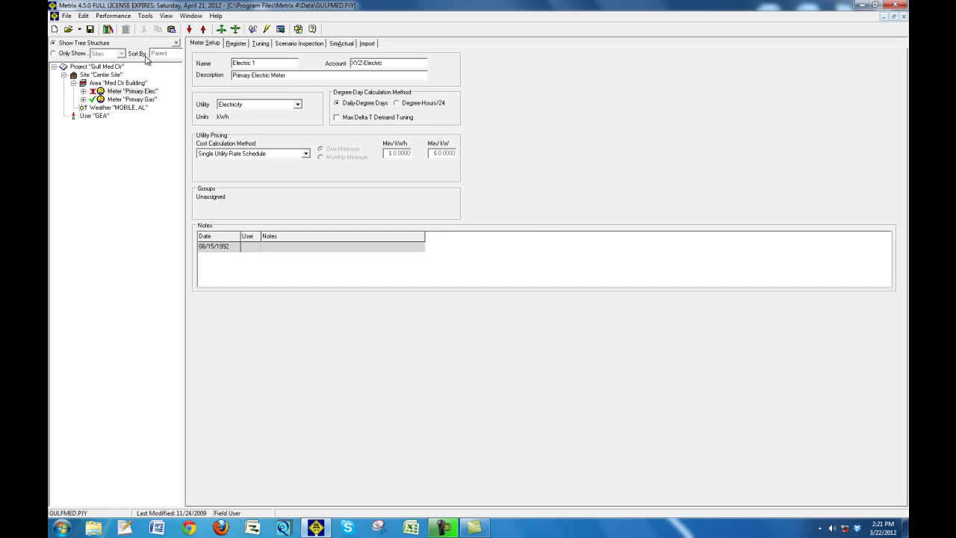
left_click(242, 75)
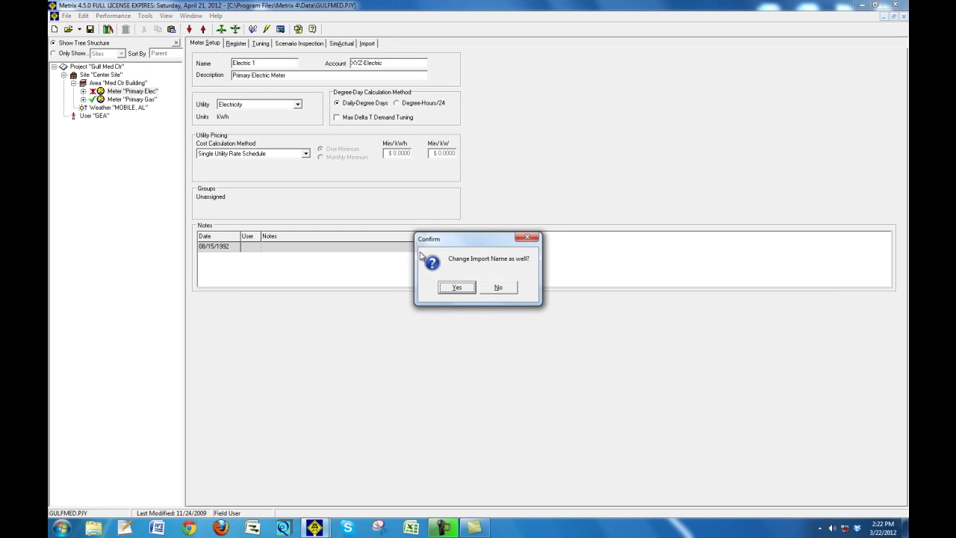
left_click(458, 290)
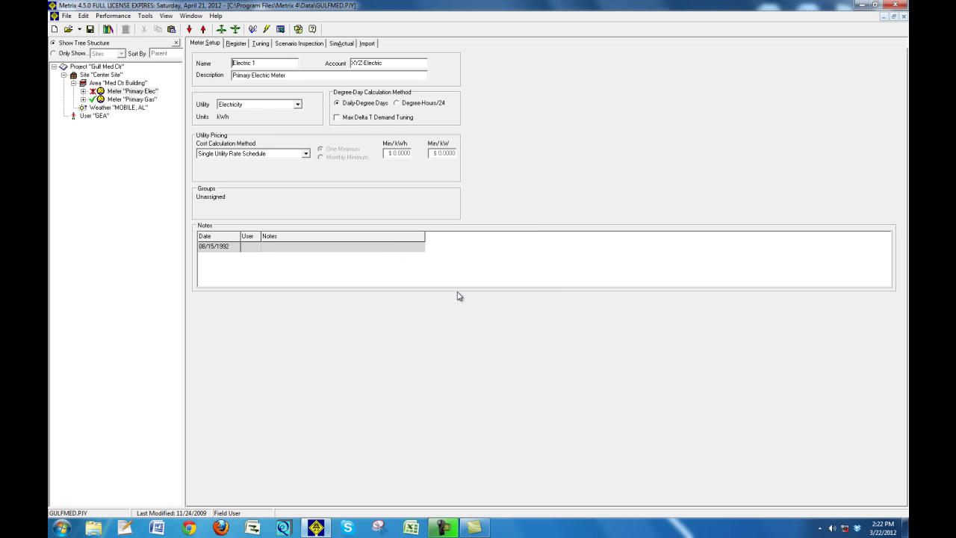
left_click(368, 44)
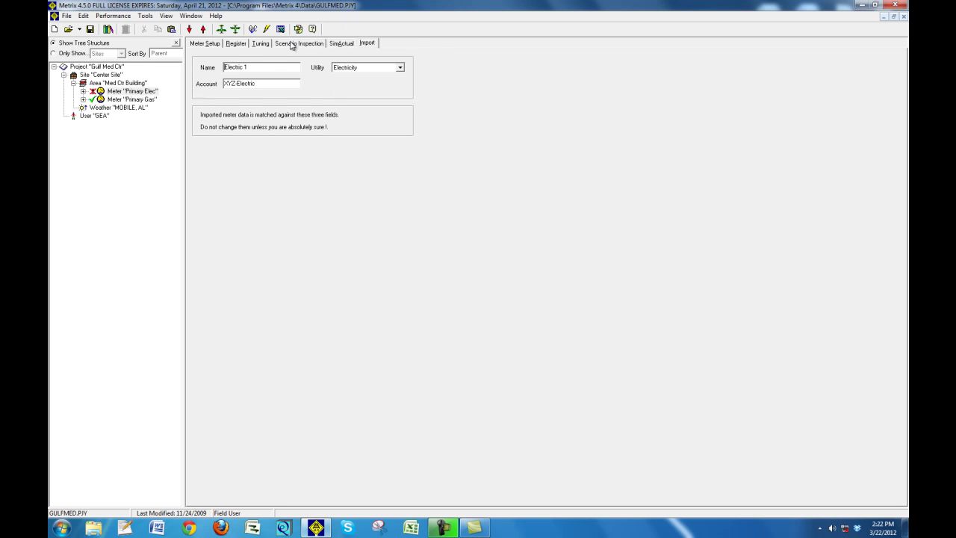
left_click(204, 44)
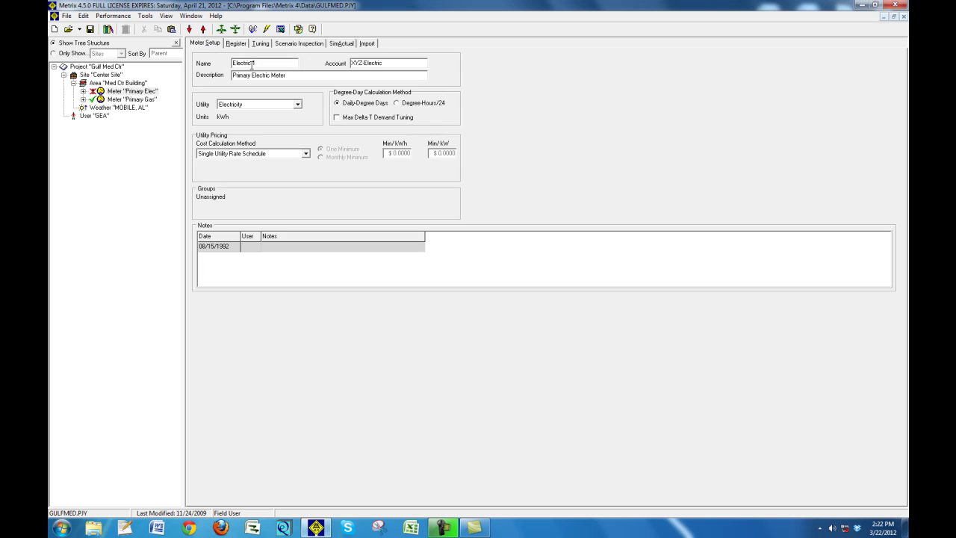
type("1")
- Expand the Electric 1 meter and review the consumption and demand conversion factors of its 2-T Egy&Dem rate
left_click(83, 91)
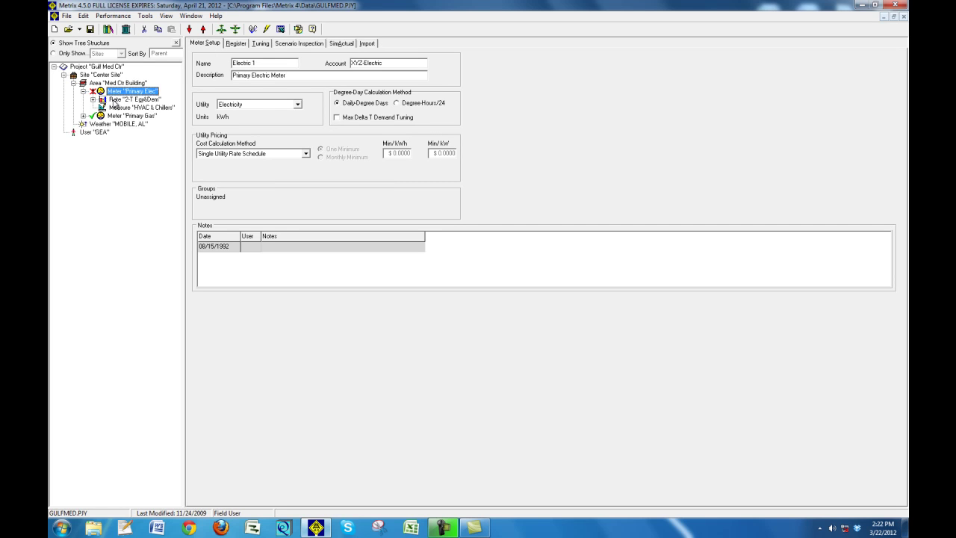
left_click(115, 101)
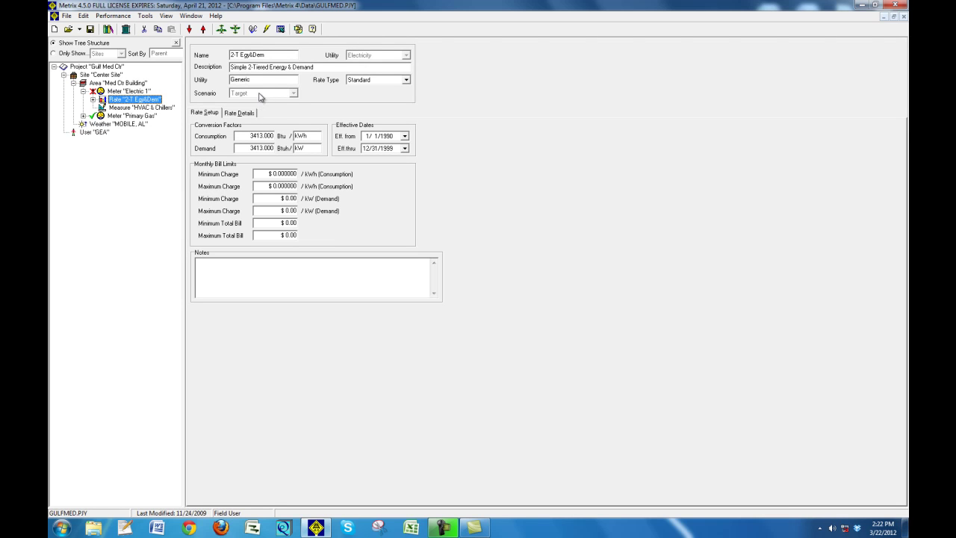
left_click(263, 136)
left_click(258, 148)
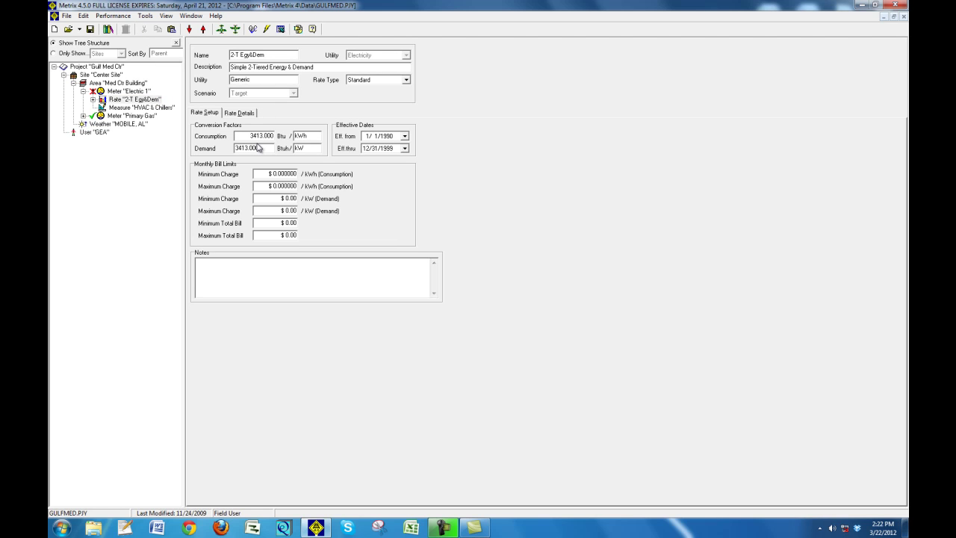
left_click_drag(316, 137, 276, 137)
left_click(310, 135)
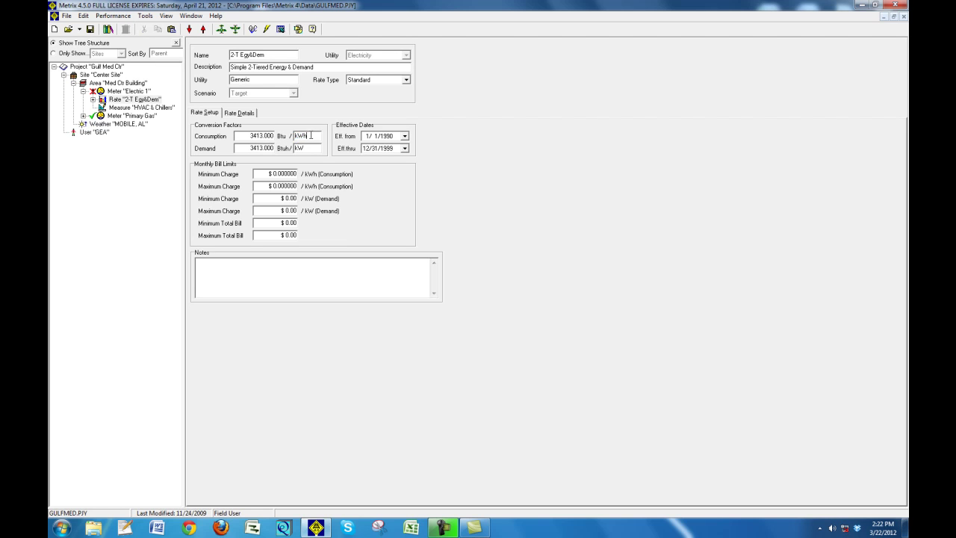
left_click(265, 135)
- Review the MOBILE, AL weather item's daily history, general information, and degree-day graphs and table
left_click(129, 124)
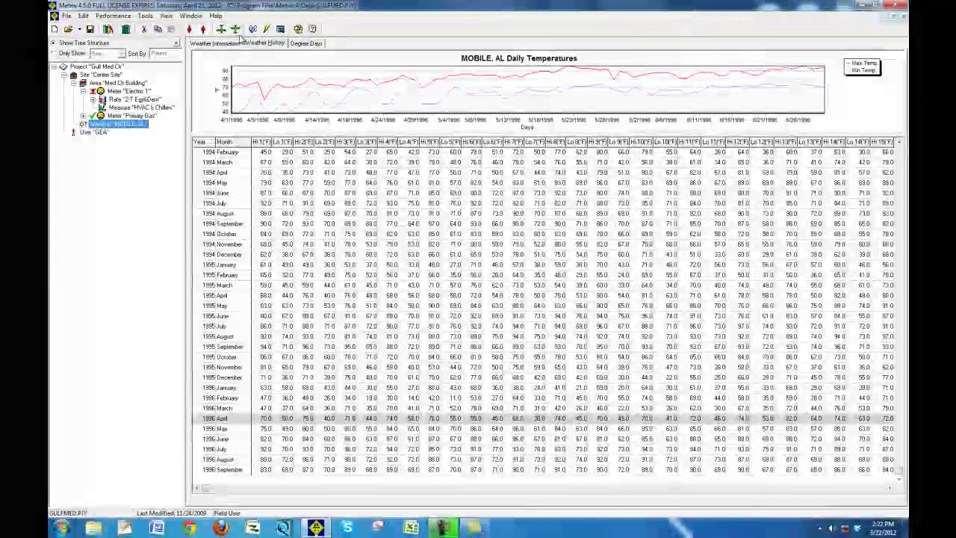
left_click(234, 43)
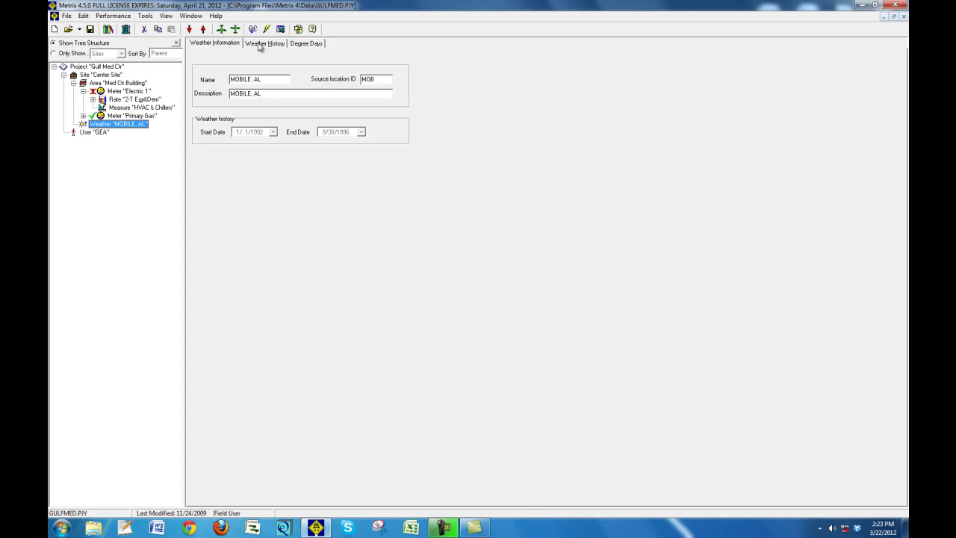
left_click(296, 45)
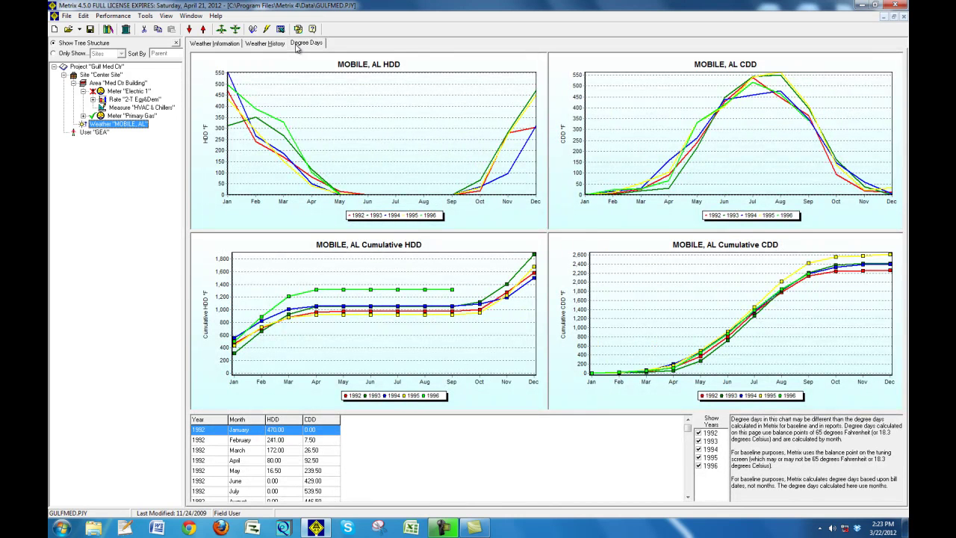
left_click(690, 429)
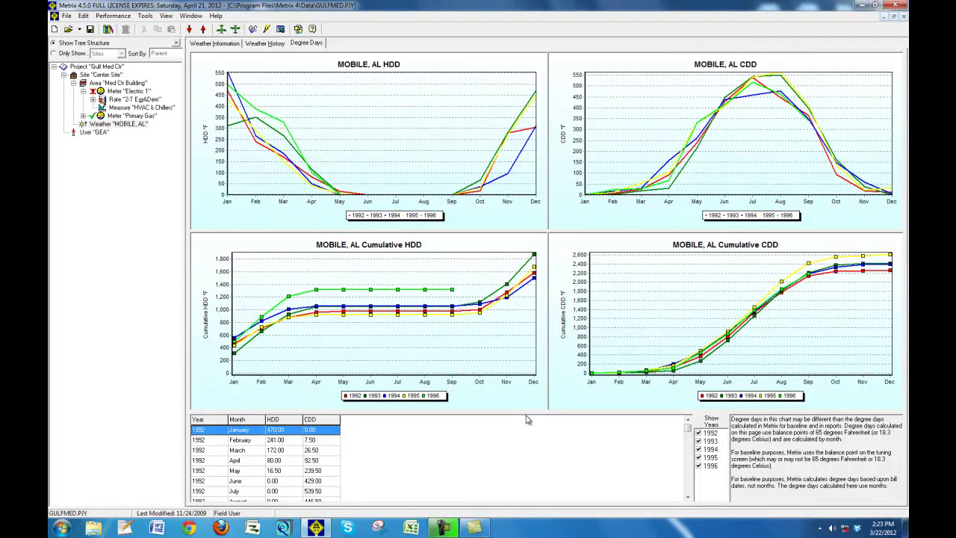
- Show the degree-days column in the Electric 1 meter's tuning data
left_click(126, 91)
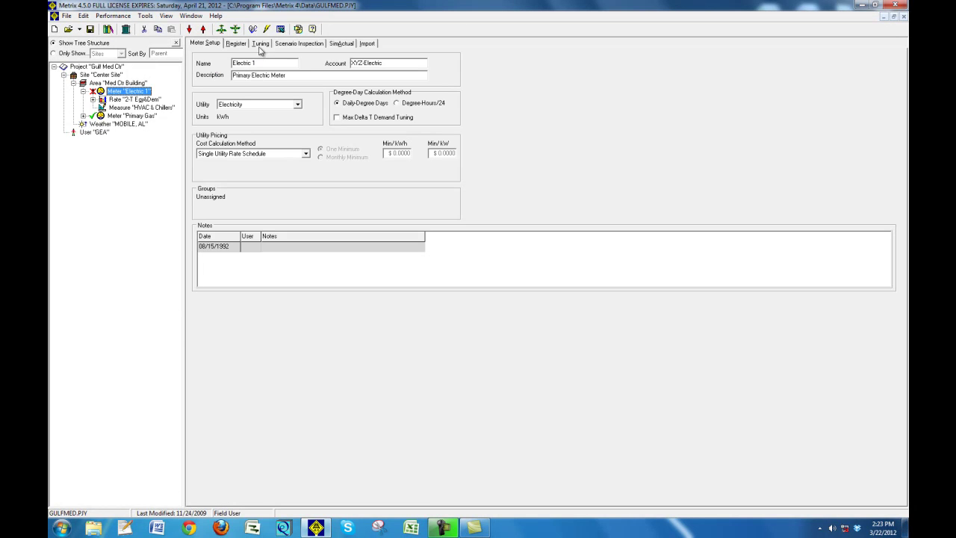
left_click(261, 43)
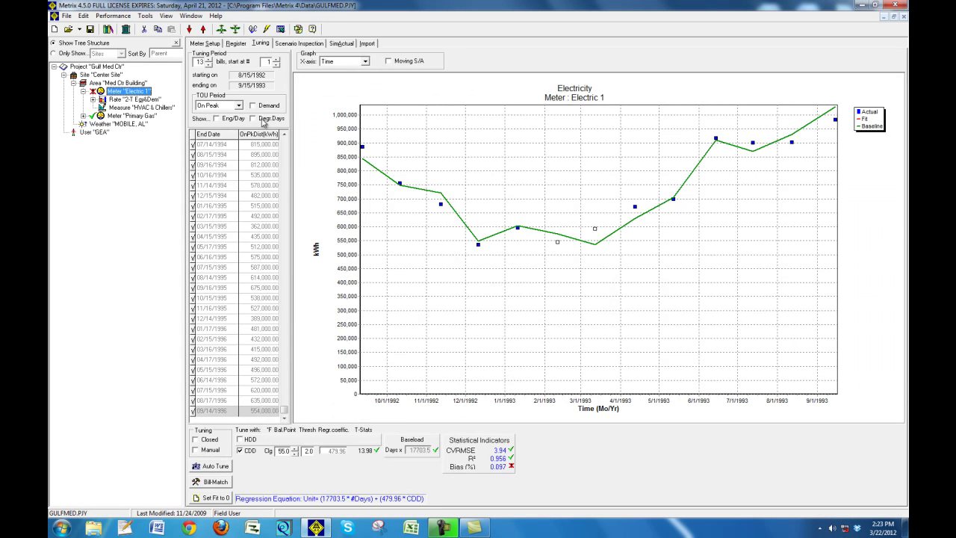
left_click(295, 147)
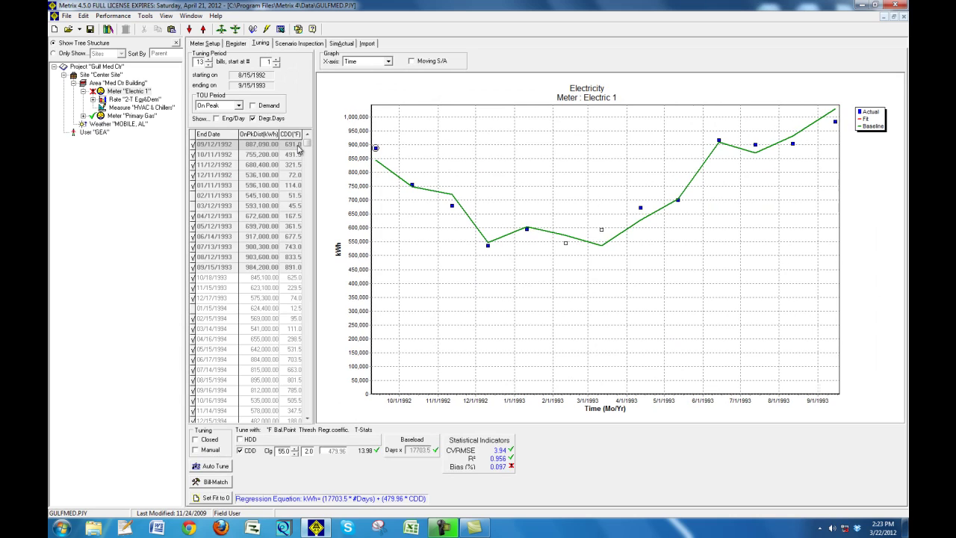
- Reopen the MOBILE, AL weather item's history and its degree-day graphs
left_click(128, 115)
left_click(132, 124)
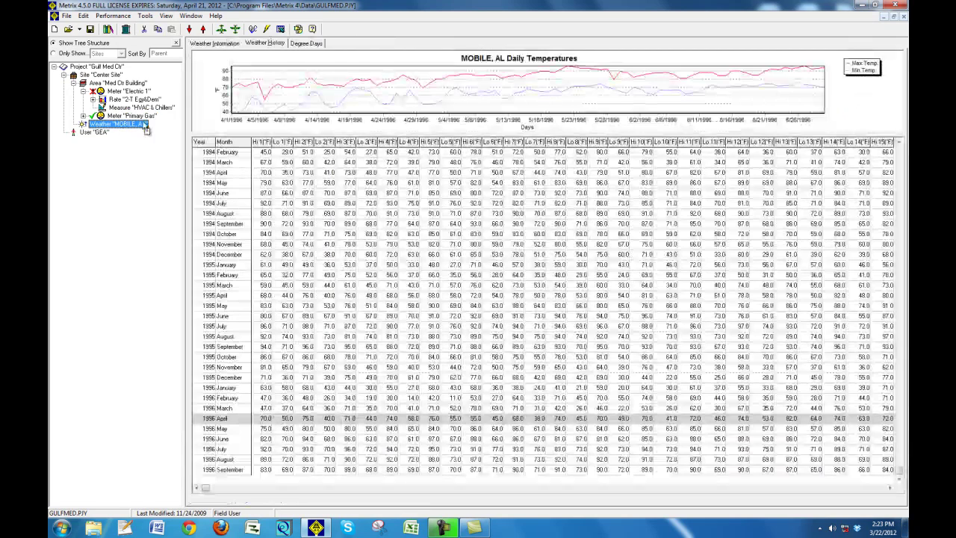
left_click(298, 44)
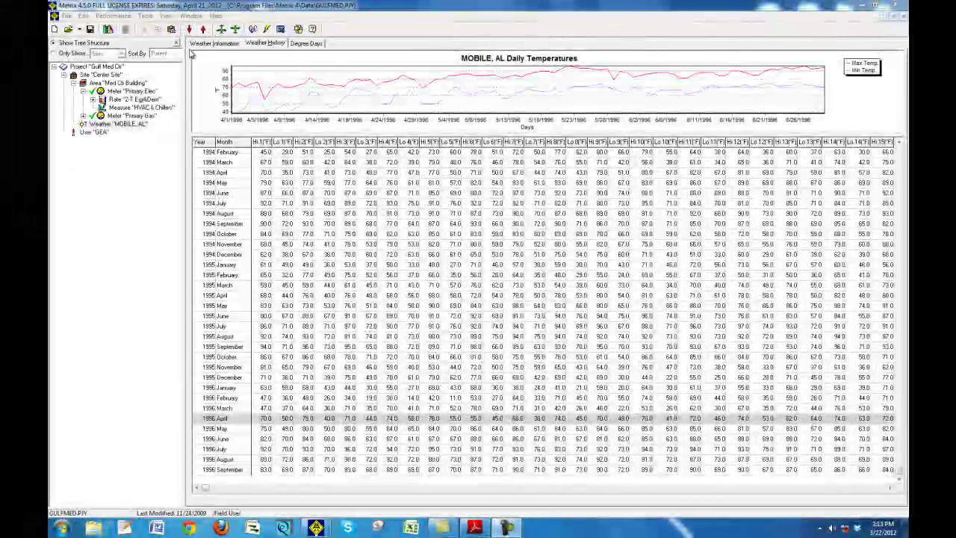
- Open the help system and browse its index to the Abbreviation and Account entries
left_click(132, 91)
left_click(191, 30)
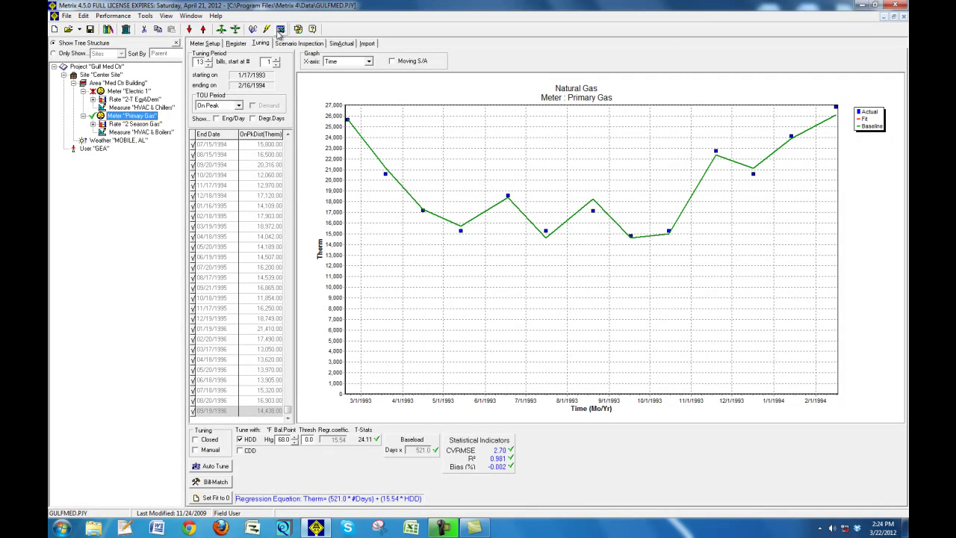
left_click(314, 30)
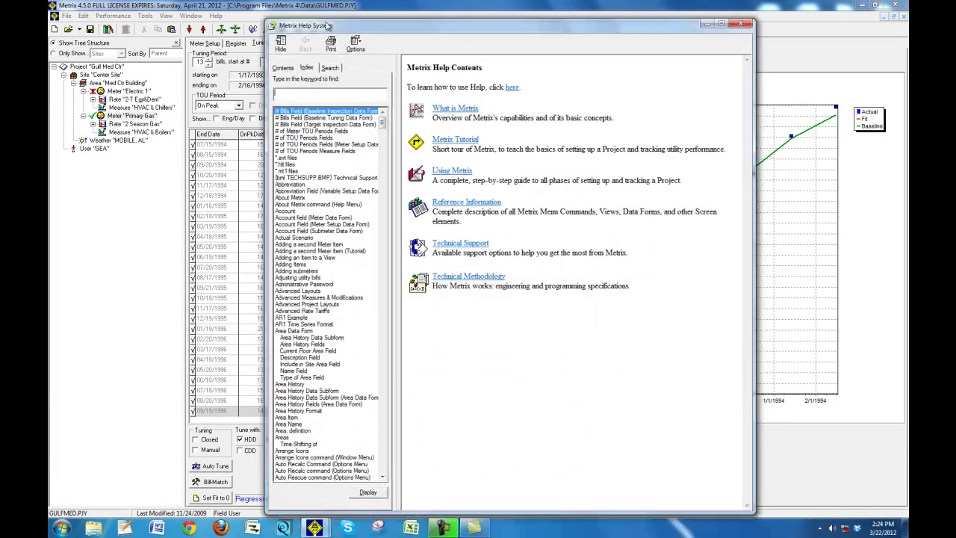
left_click(344, 154)
left_click(326, 181)
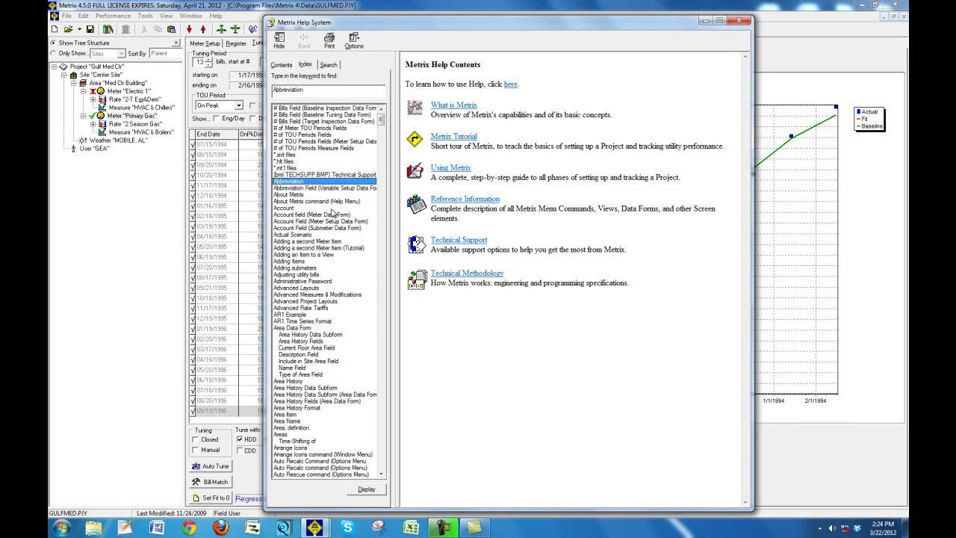
left_click(332, 209)
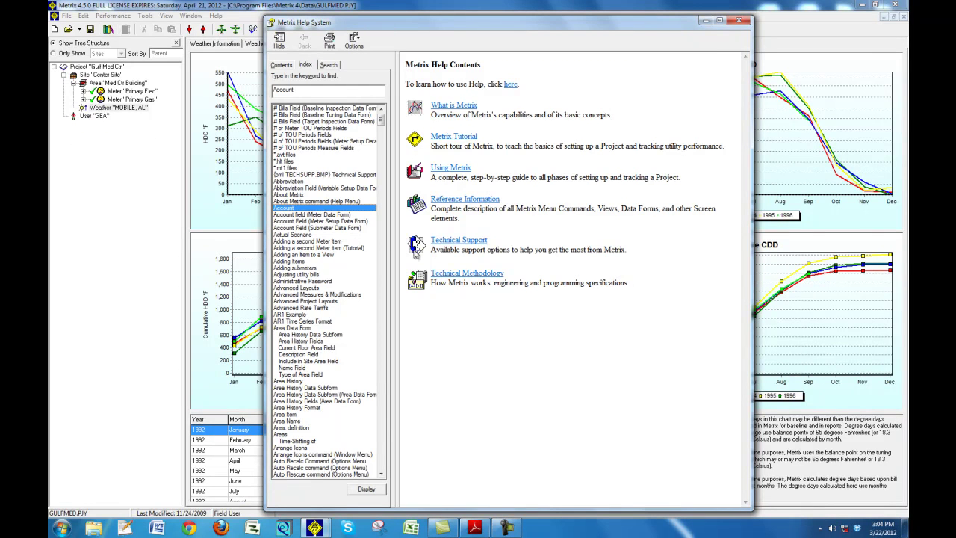
- Close the help, select the Primary Elec meter, and view its context-sensitive Meter Description topic before closing it
left_click(738, 21)
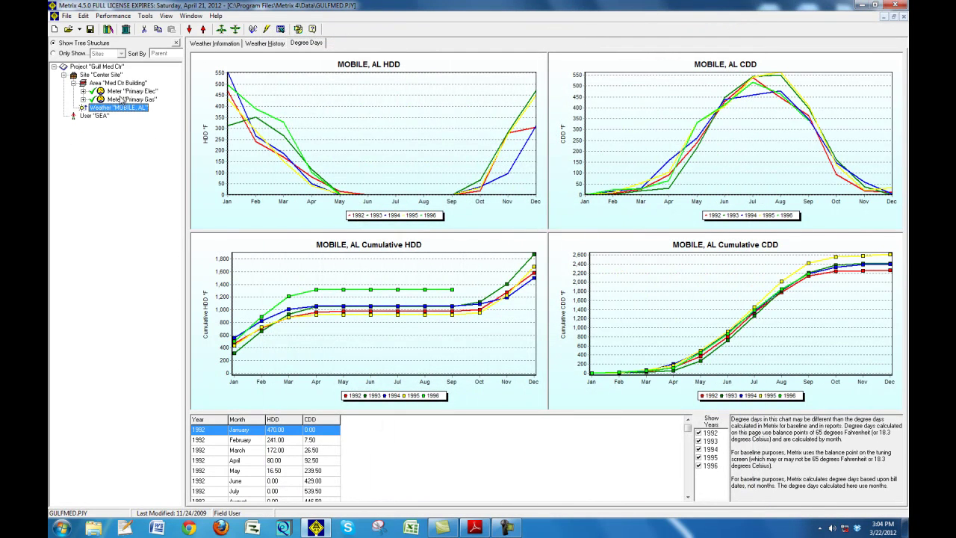
left_click(119, 91)
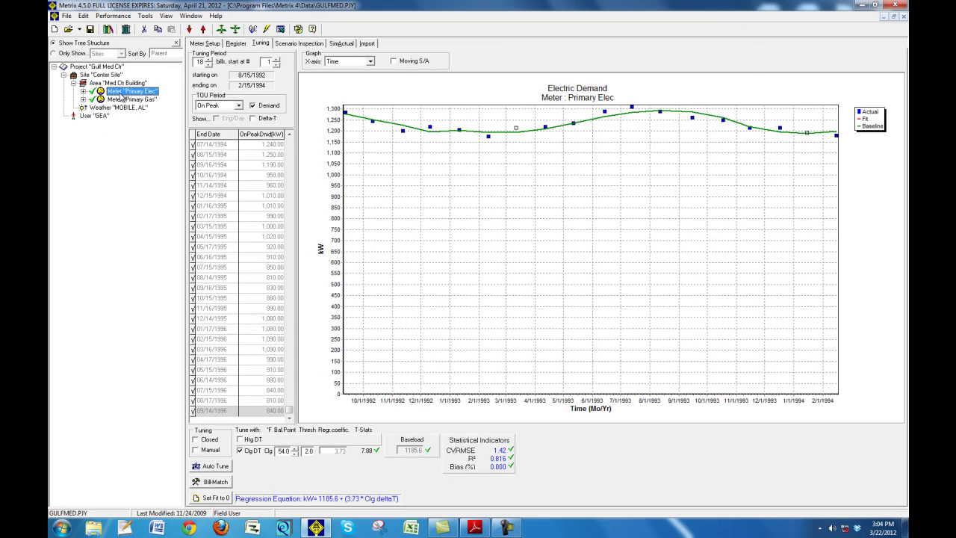
key("F1")
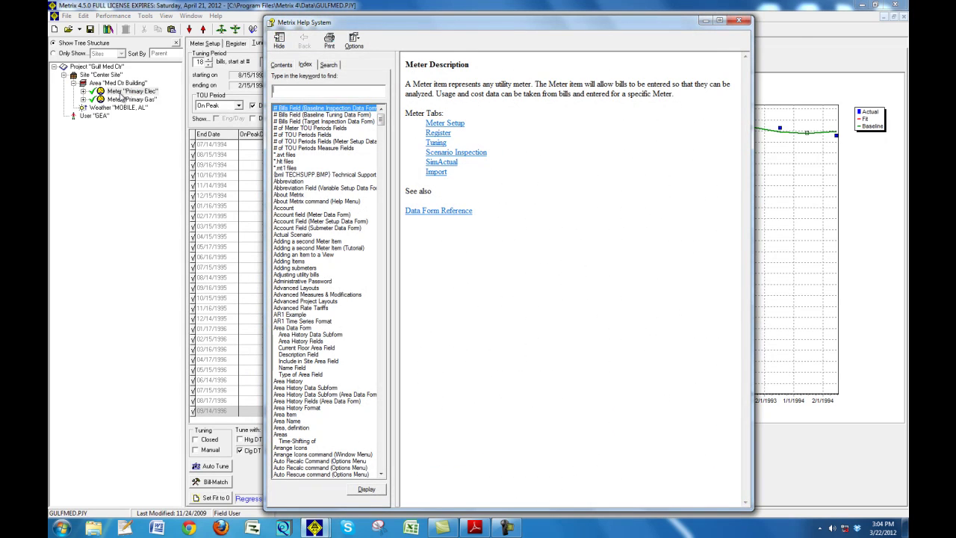
left_click(739, 21)
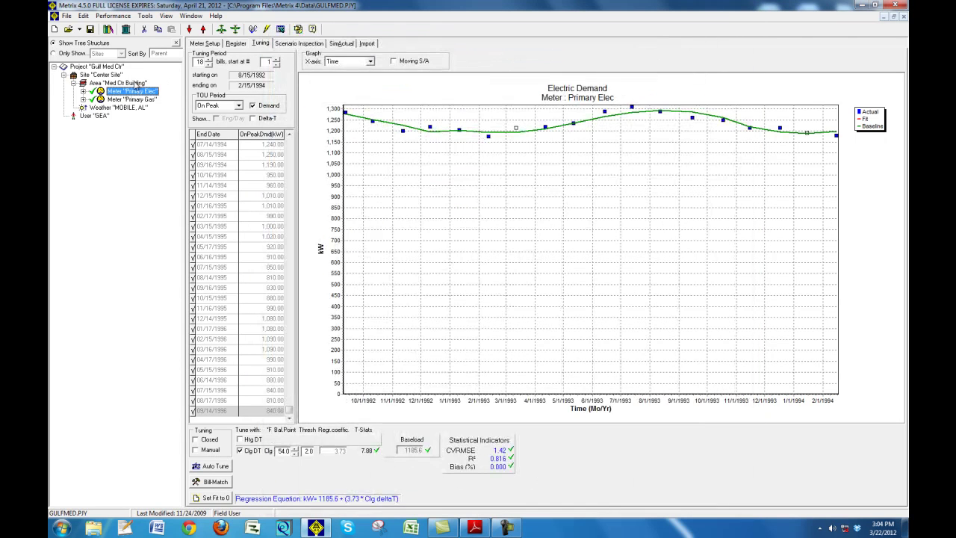
- Expand the Primary Elec meter and view context-sensitive help for its setup Name field, moving the help window clear of the field
left_click(83, 91)
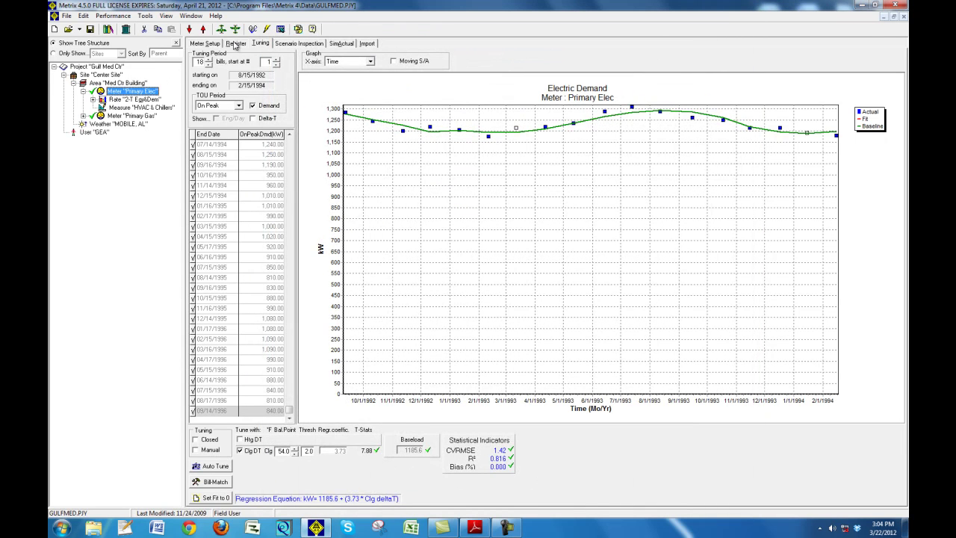
left_click(233, 44)
left_click(209, 43)
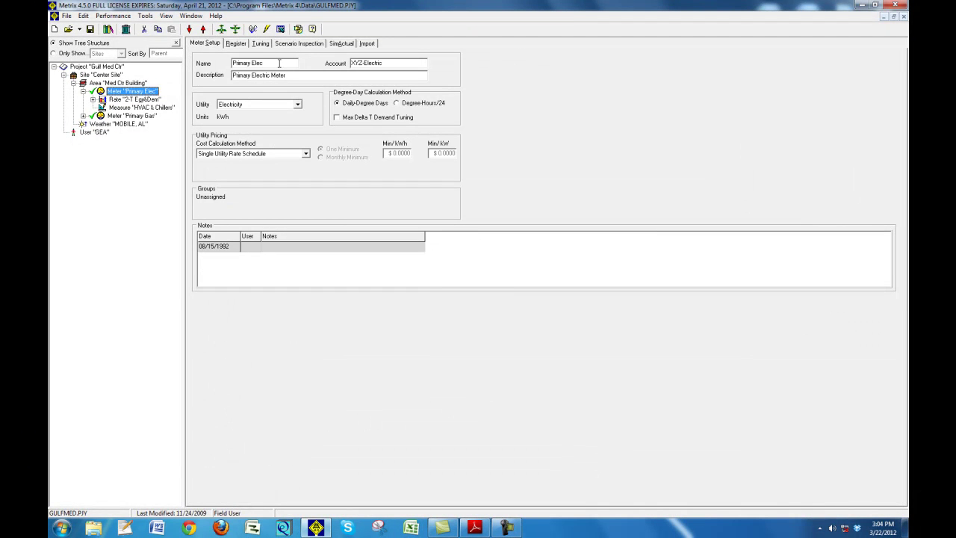
left_click(279, 63)
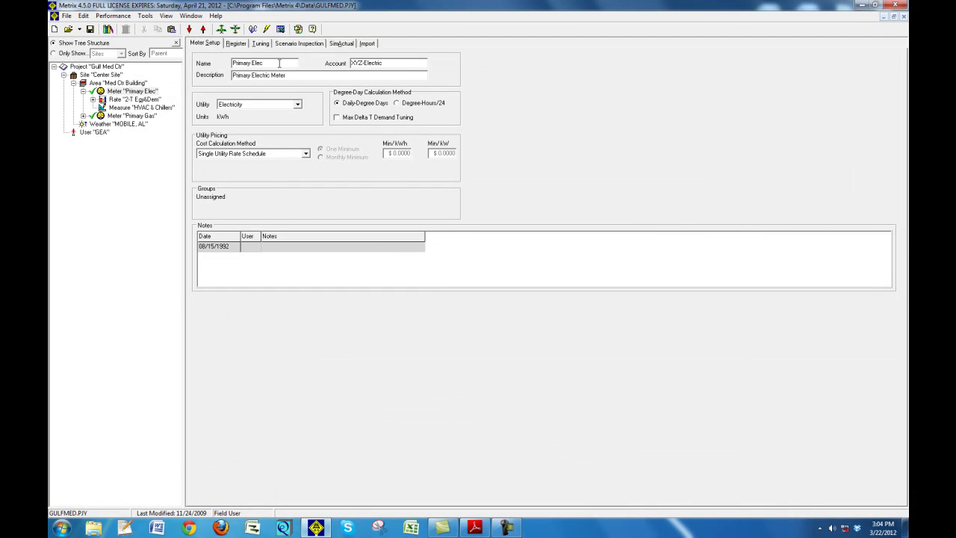
key("F1")
left_click_drag(329, 24, 436, 28)
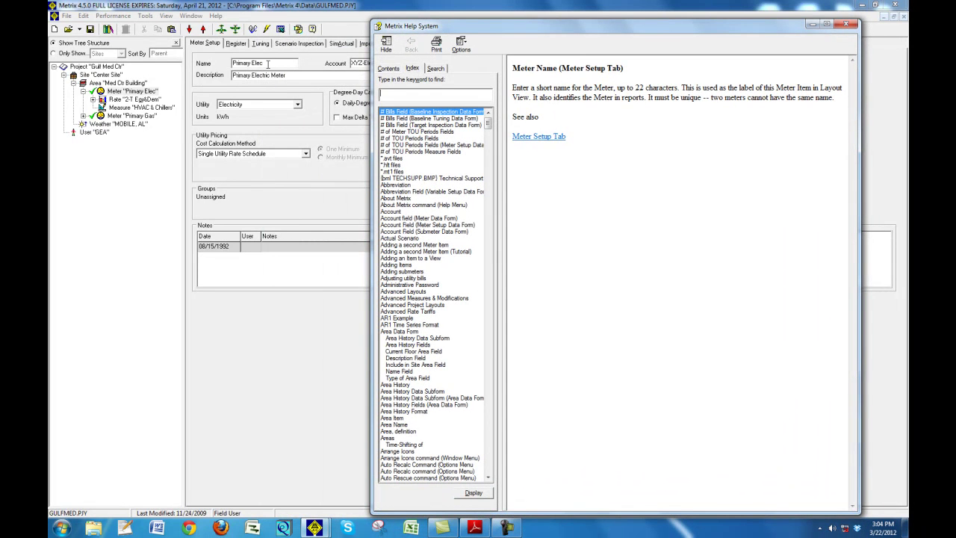
- View context-sensitive help for the meter setup's Account field
left_click(330, 68)
left_click(404, 63)
key("F1")
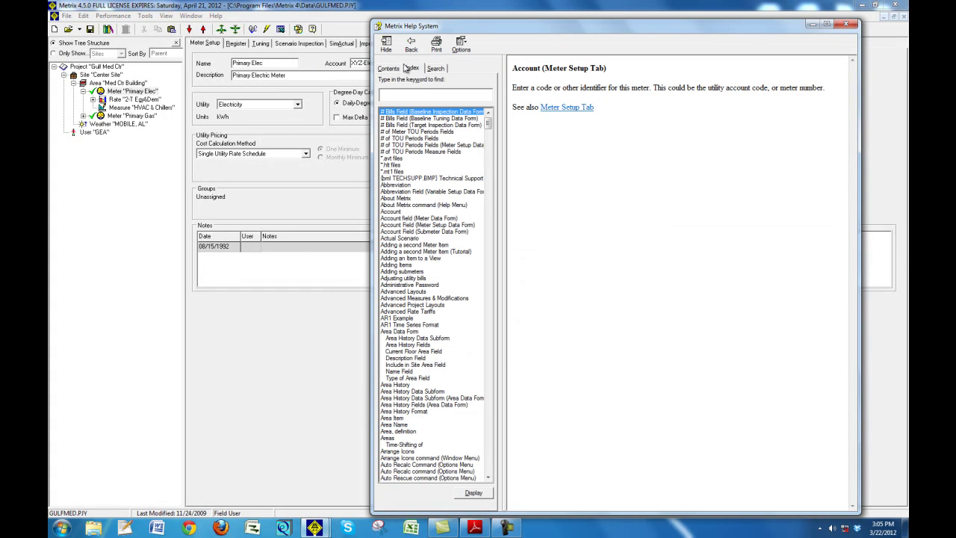